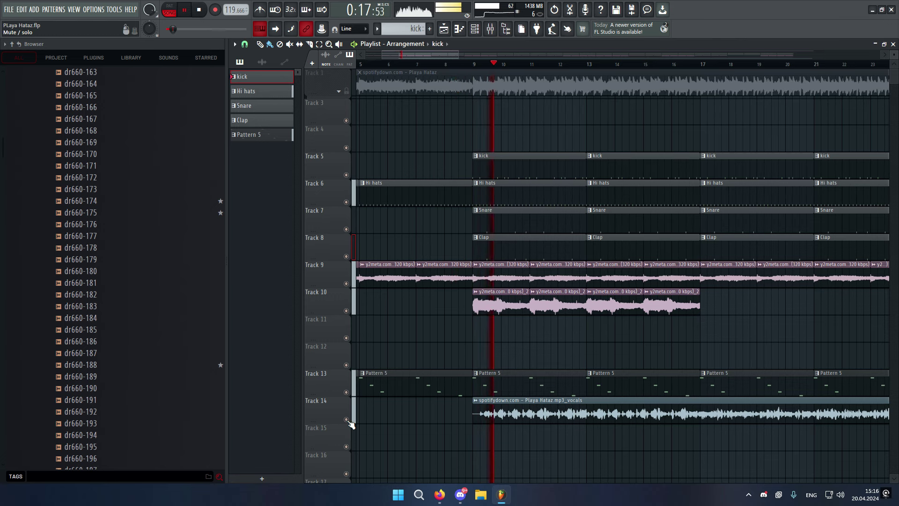
# Step: Compare the beat with and without the vocals on Track 14 by toggling its mute during playback, ending muted and stopped
pyautogui.click(346, 420)
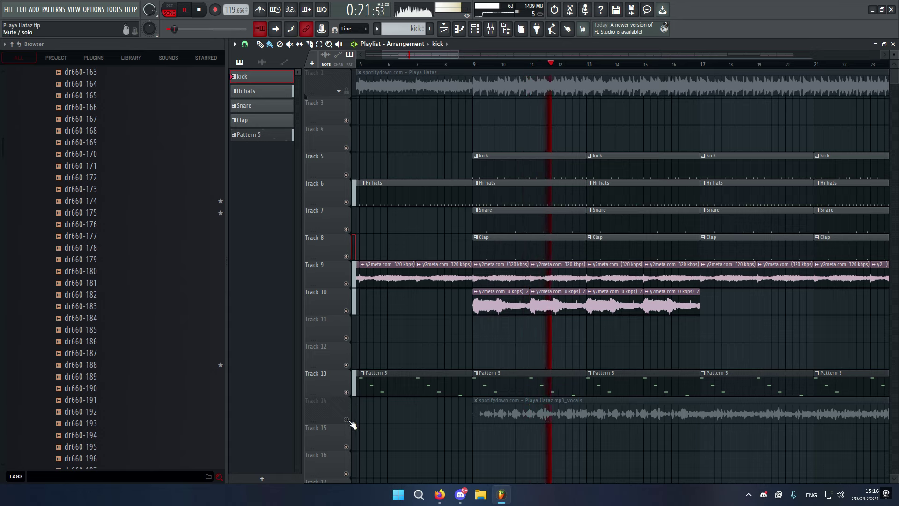
pyautogui.click(346, 420)
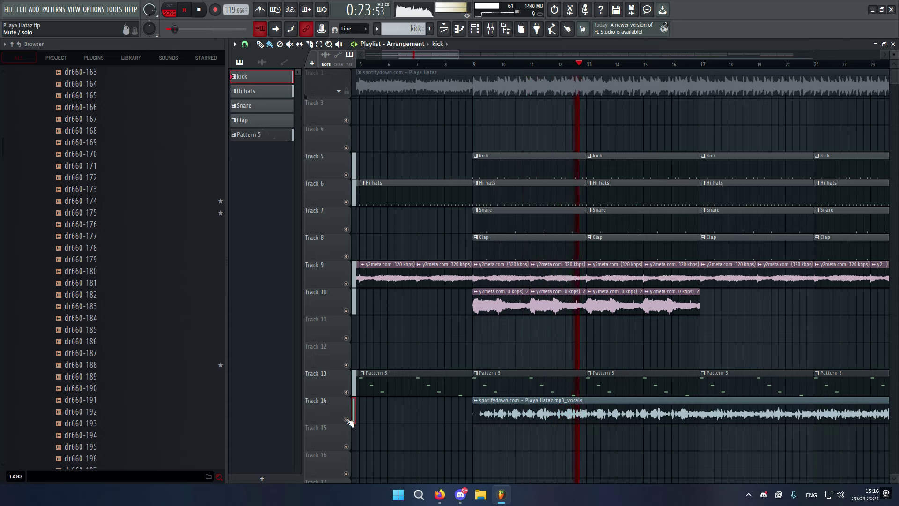
pyautogui.click(347, 419)
pyautogui.scroll(-6, 468, 323)
pyautogui.scroll(5, 557, 328)
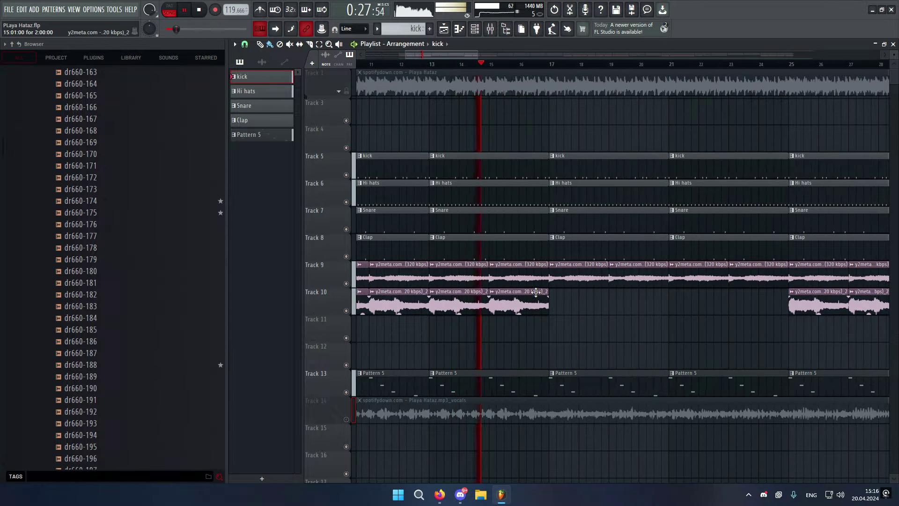
pyautogui.scroll(-4, 538, 281)
pyautogui.scroll(3, 535, 288)
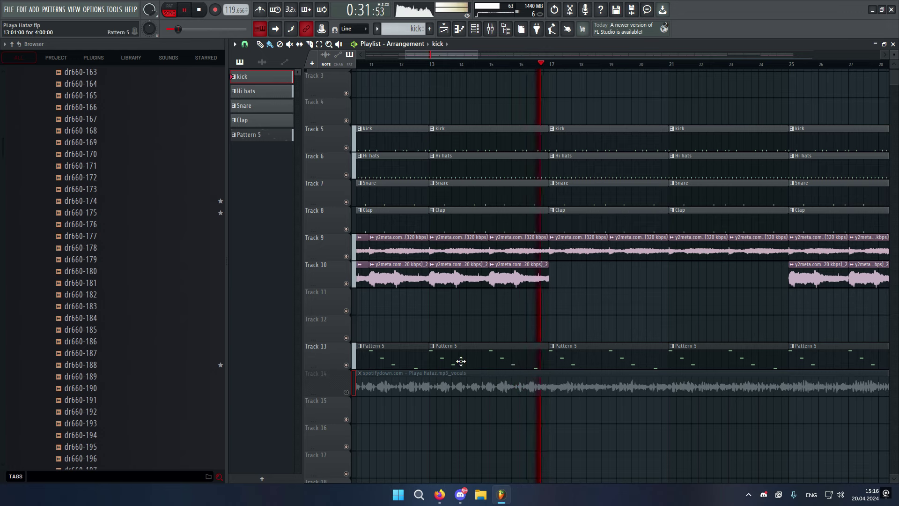
pyautogui.click(346, 392)
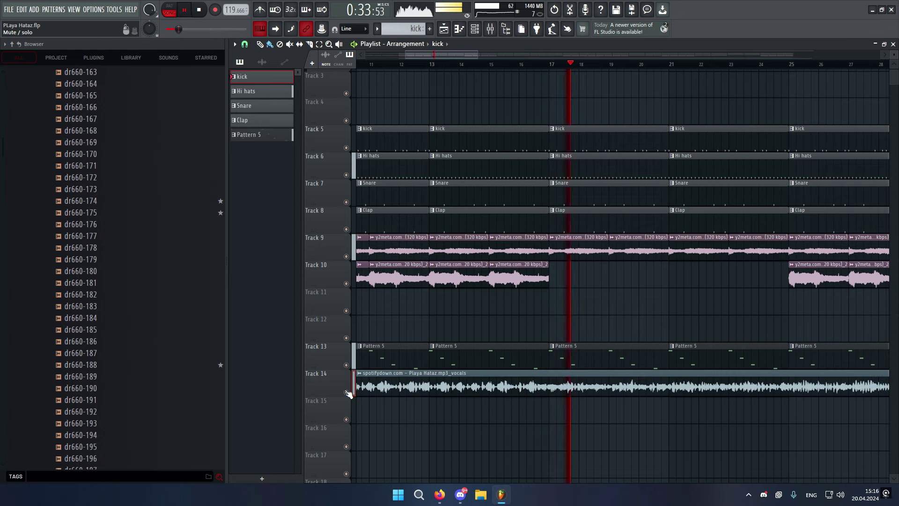
pyautogui.click(347, 392)
pyautogui.press('space')
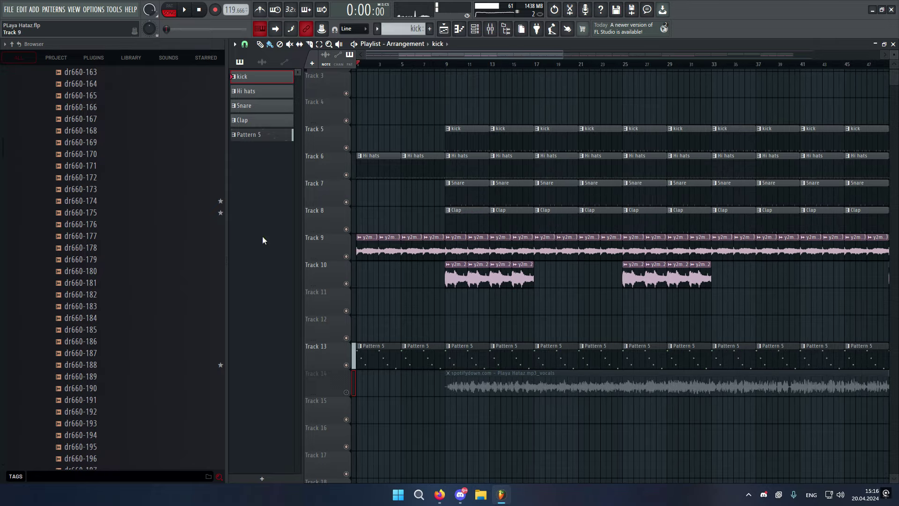
# Step: Solo the hi-hats on Track 6 and listen to them from the start of the arrangement
pyautogui.scroll(3, 307, 214)
pyautogui.rightClick(347, 176)
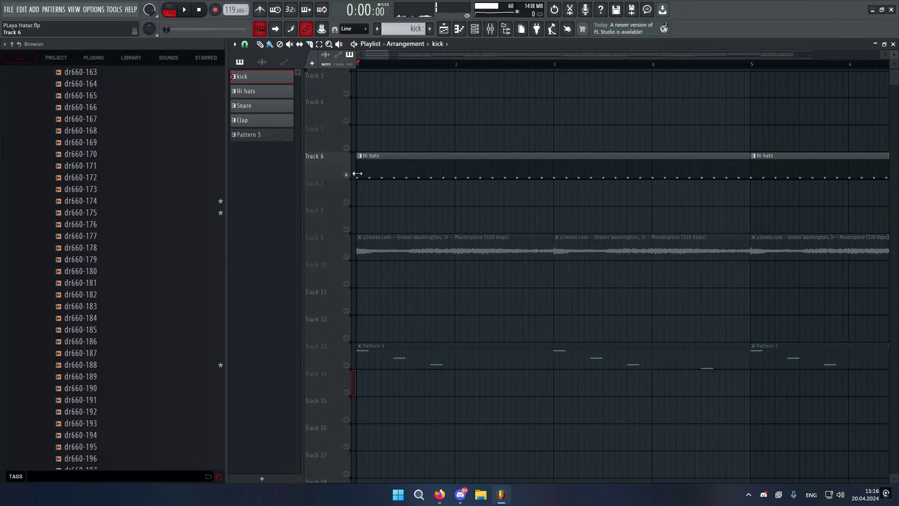
pyautogui.press('space')
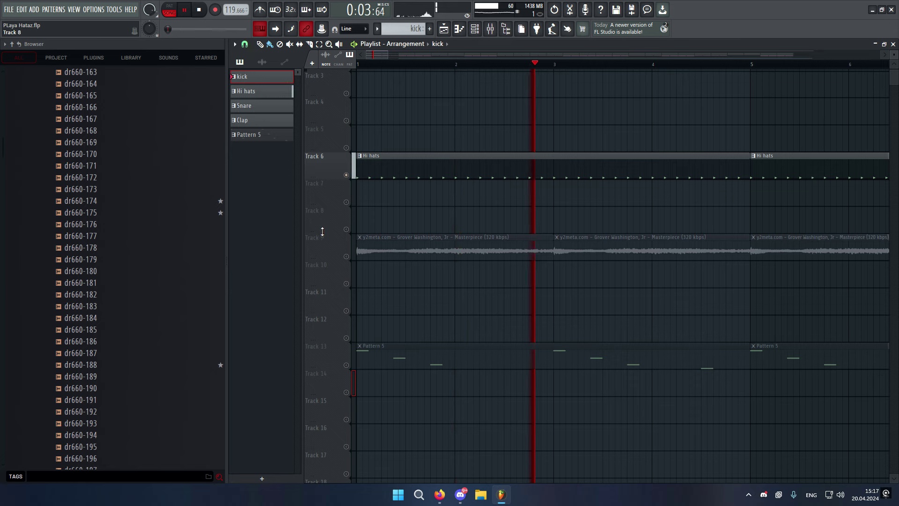
pyautogui.press('space')
# Step: Re-enable all tracks and audition only the first Grover Washington, Jr - Masterpiece clip on Track 9
pyautogui.rightClick(347, 257)
pyautogui.rightClick(348, 257)
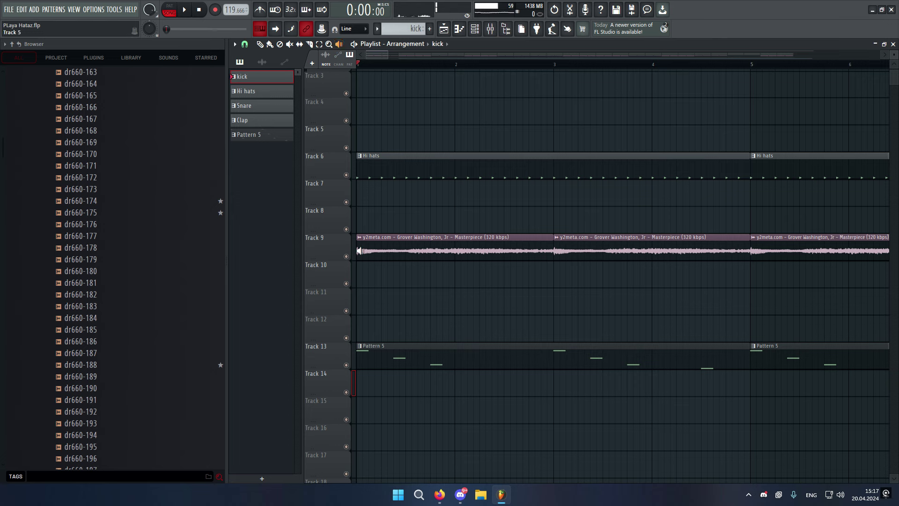
pyautogui.click(357, 248)
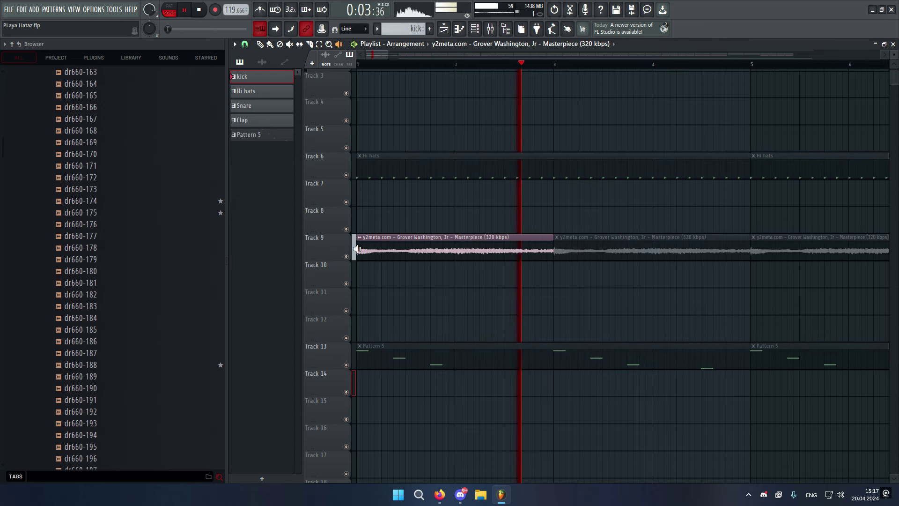
pyautogui.scroll(-6, 338, 239)
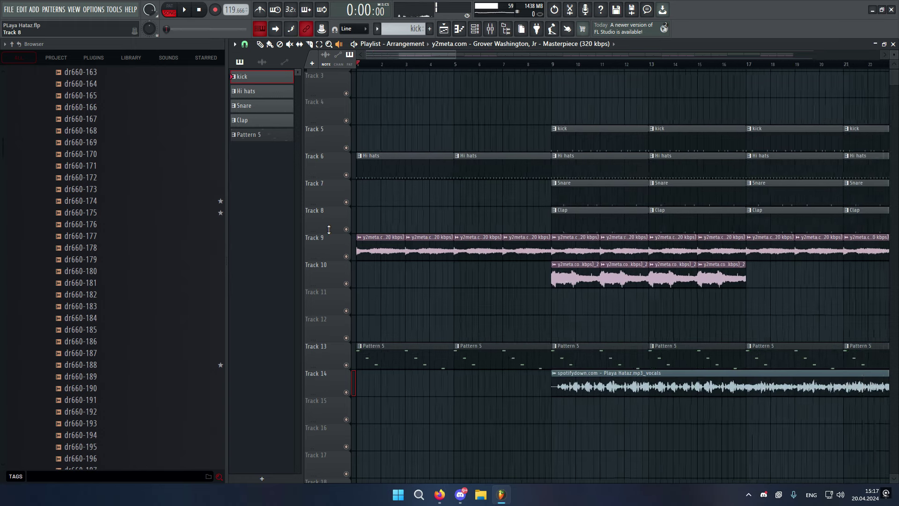
# Step: Audition only the Joeski Love - My Girl clip that starts at bar 9 on Track 10
pyautogui.scroll(4, 554, 299)
pyautogui.scroll(3, 579, 302)
pyautogui.click(499, 273)
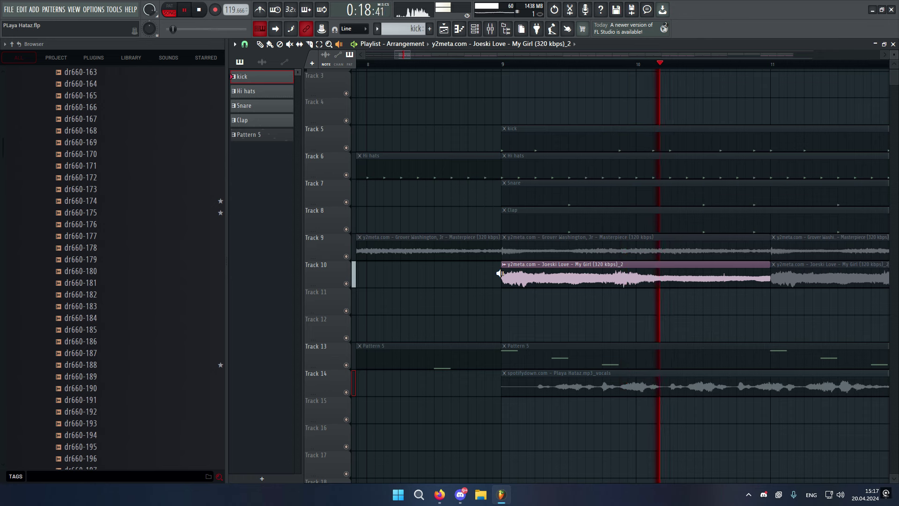
pyautogui.click(499, 273)
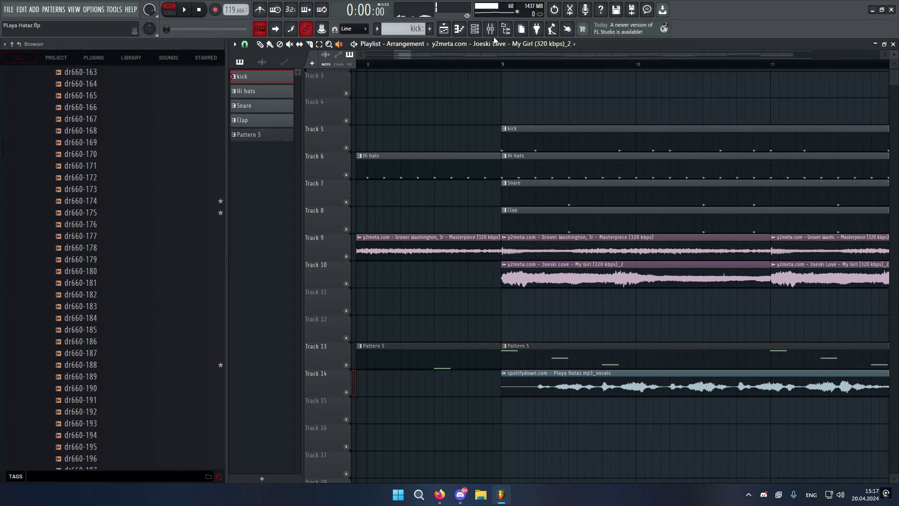
# Step: Inspect the Kick channel's sampler settings from the channel rack, close them and play the kick pattern
pyautogui.press('F6')
pyautogui.click(358, 199)
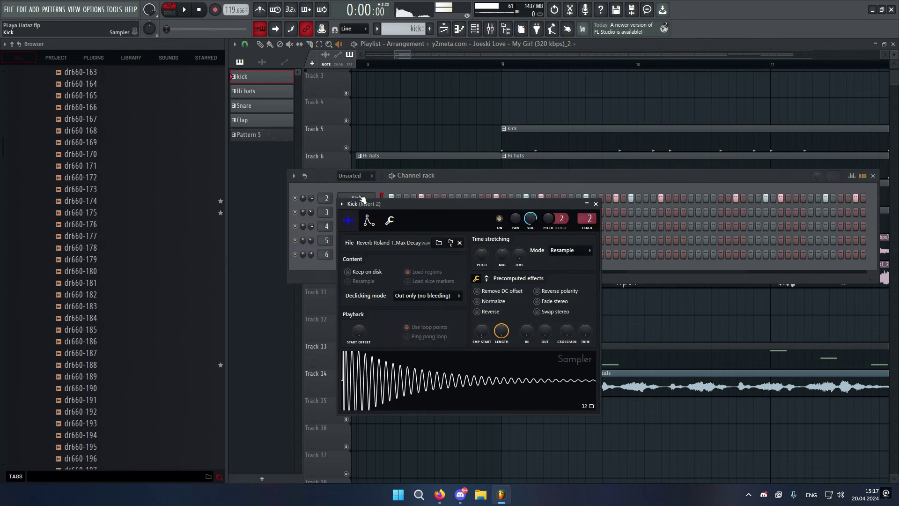
pyautogui.click(596, 204)
pyautogui.press('space')
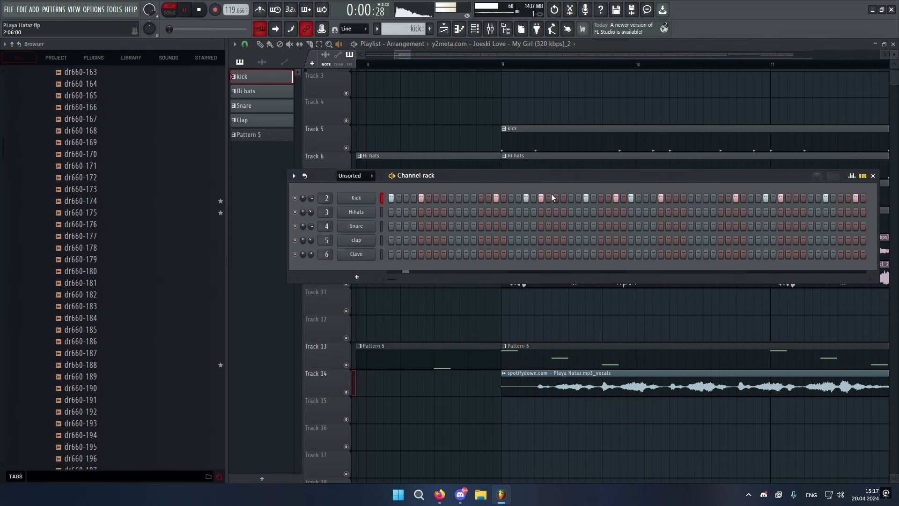
# Step: Inspect the Snare channel's sampler settings, close them and return to the playlist
pyautogui.click(372, 226)
pyautogui.click(318, 180)
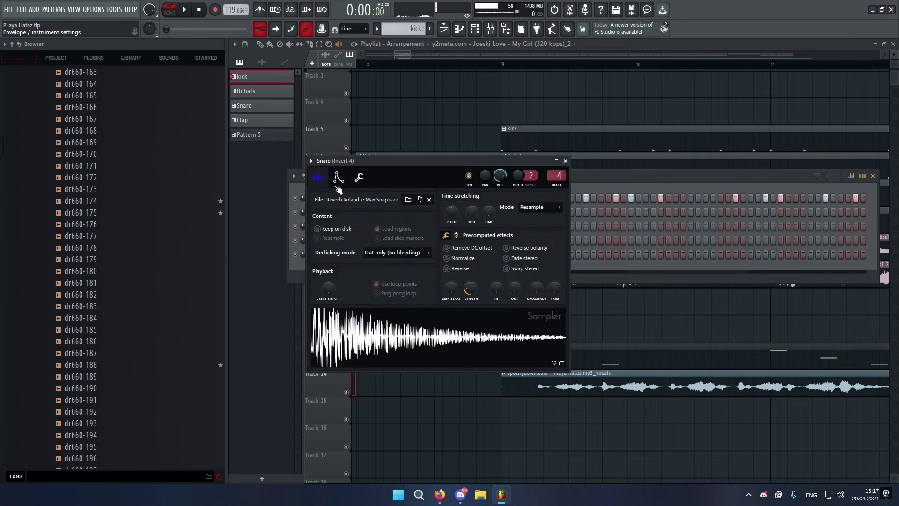
pyautogui.click(565, 160)
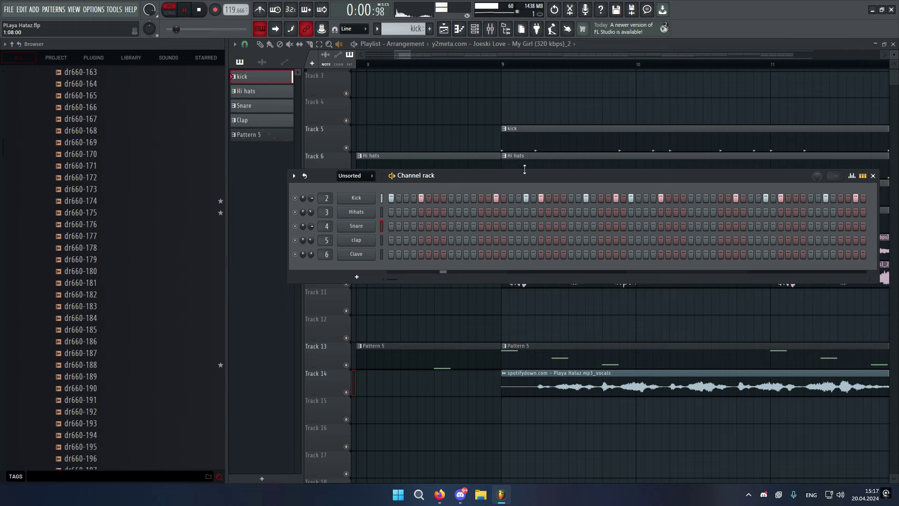
pyautogui.click(442, 314)
pyautogui.scroll(2, 537, 152)
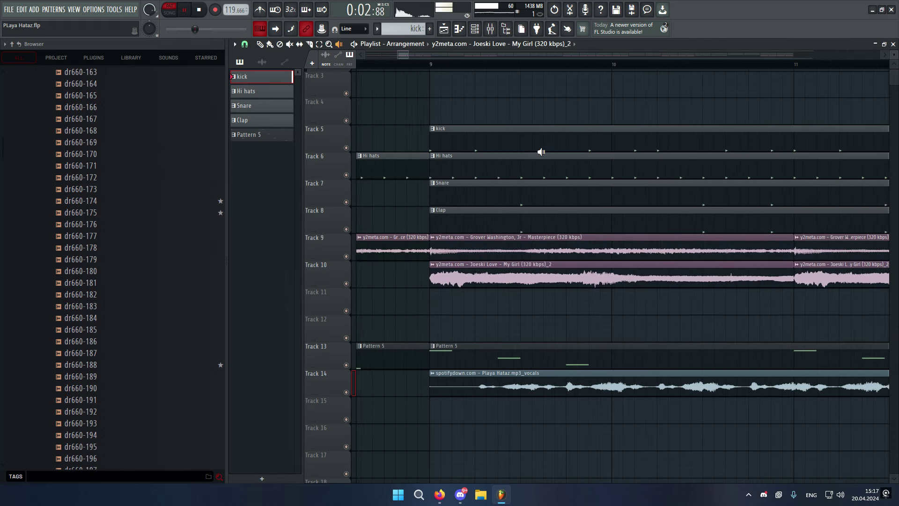
# Step: Solo the kick on Track 5 and listen to it from bar 9
pyautogui.click(431, 68)
pyautogui.keyDown('ctrl'); pyautogui.click(346, 148); pyautogui.keyUp('ctrl')
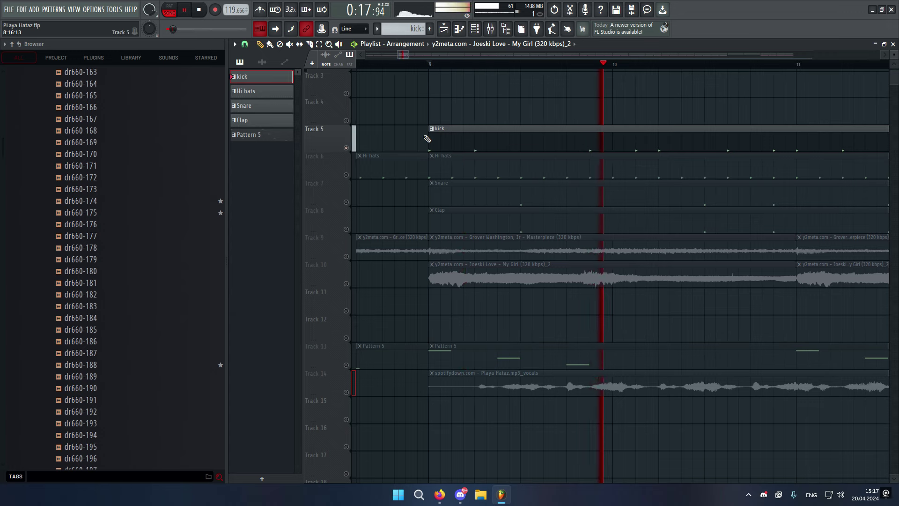
pyautogui.scroll(-3, 411, 130)
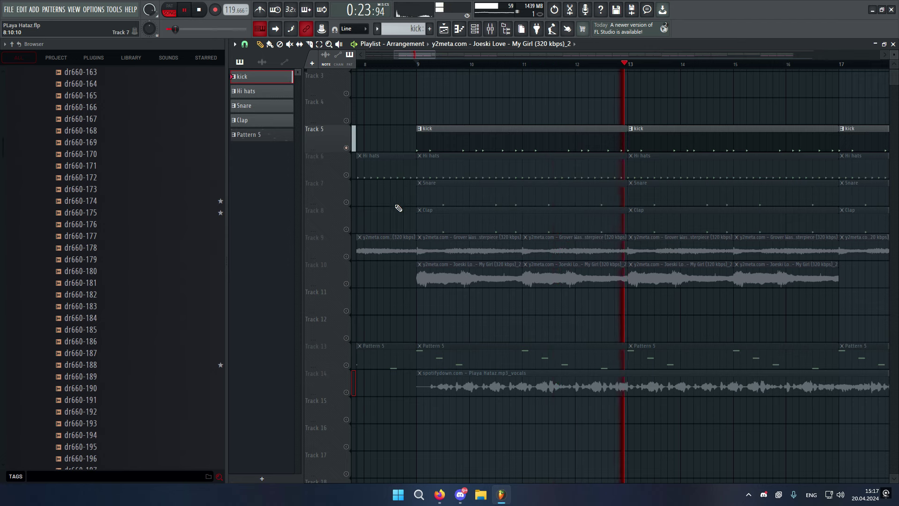
pyautogui.press('space')
# Step: Unmute the snare and clap on Tracks 7 and 8, play from bar 9, and bring in the hi-hats on Track 6
pyautogui.click(346, 202)
pyautogui.click(347, 229)
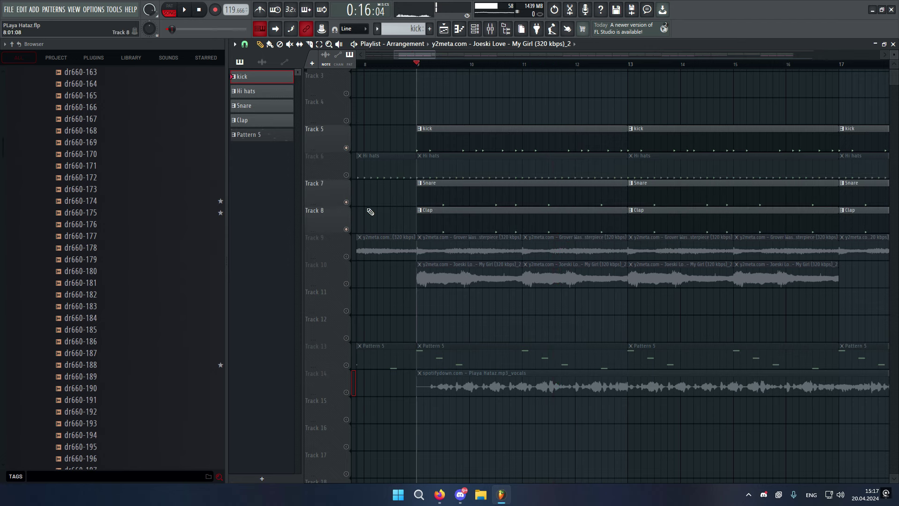
pyautogui.scroll(4, 398, 220)
pyautogui.press('space')
pyautogui.press('space')
pyautogui.press('space')
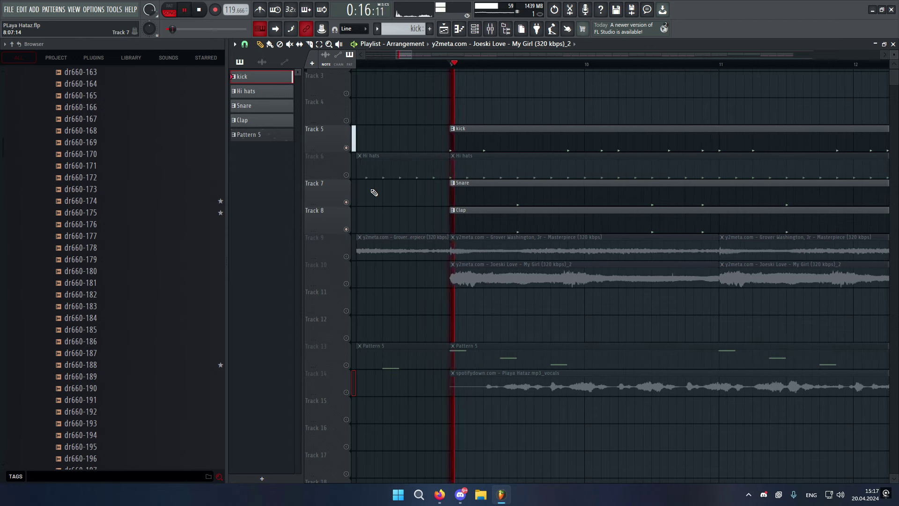
pyautogui.click(346, 175)
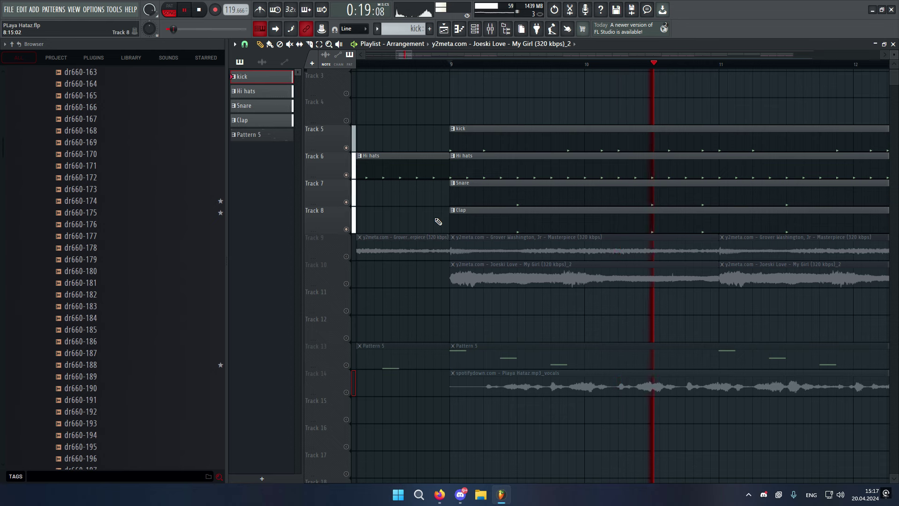
# Step: Select the Clap pattern and inspect the clap channel's sampler settings with playback stopped
pyautogui.click(472, 223)
pyautogui.click(475, 31)
pyautogui.press('space')
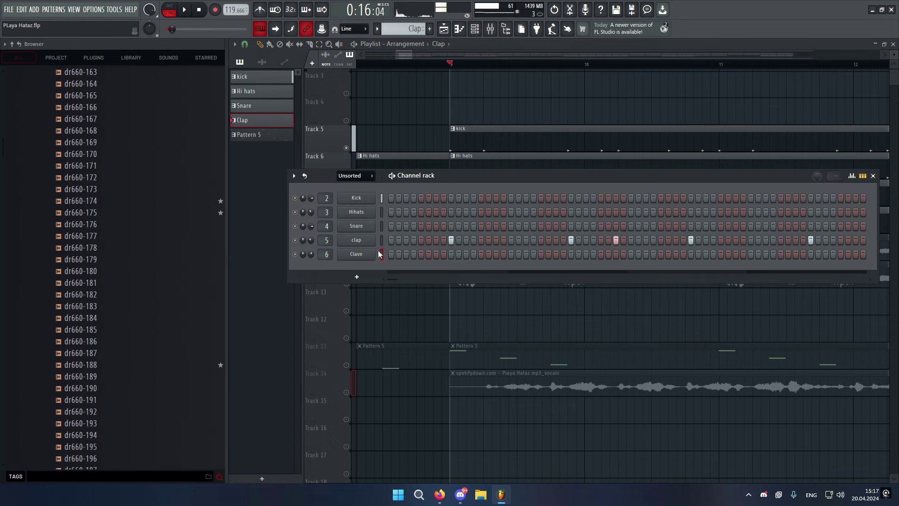
pyautogui.click(356, 239)
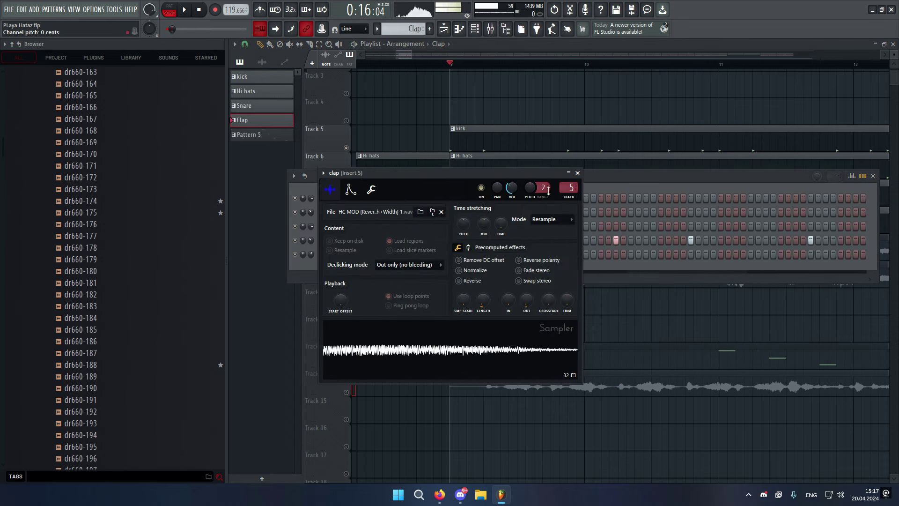
pyautogui.click(578, 174)
# Step: Listen to the kick, hi-hats, snare and clap together from bar 9 in the playlist
pyautogui.press('space')
pyautogui.rightClick(516, 323)
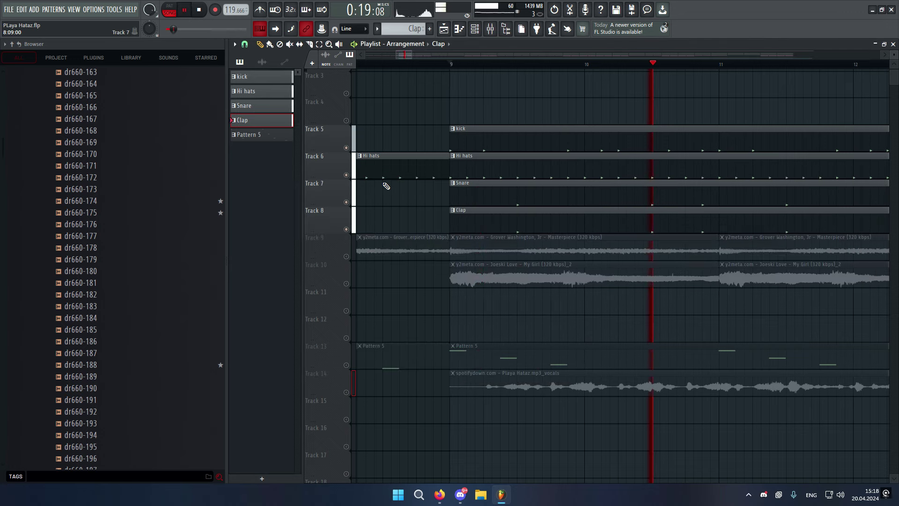
pyautogui.scroll(-2, 389, 184)
pyautogui.scroll(-8, 392, 182)
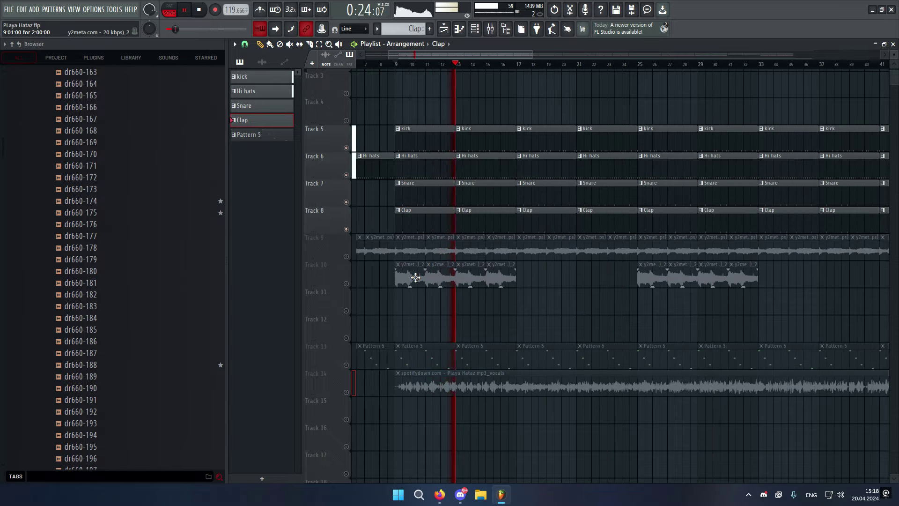
pyautogui.press('space')
# Step: Solo Track 13 and open the Clave notes of Pattern 5 in the piano roll
pyautogui.scroll(-1, 394, 315)
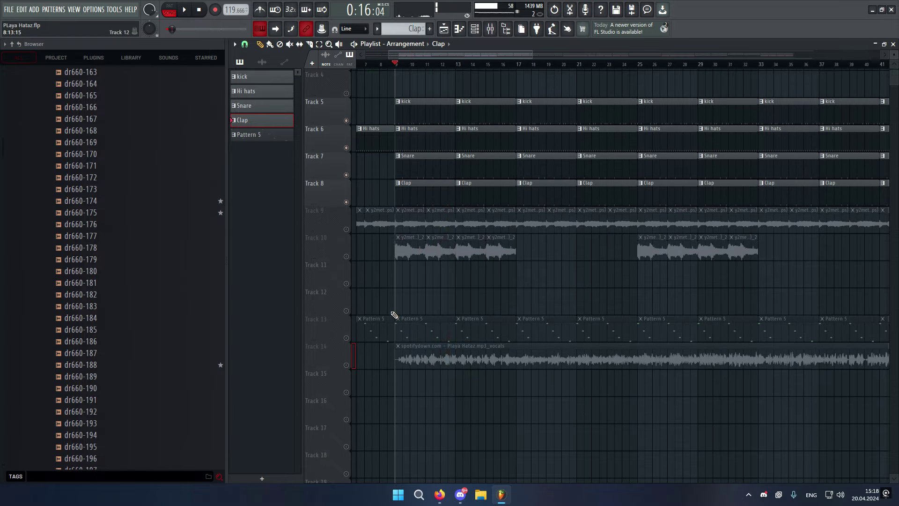
pyautogui.rightClick(347, 338)
pyautogui.click(474, 29)
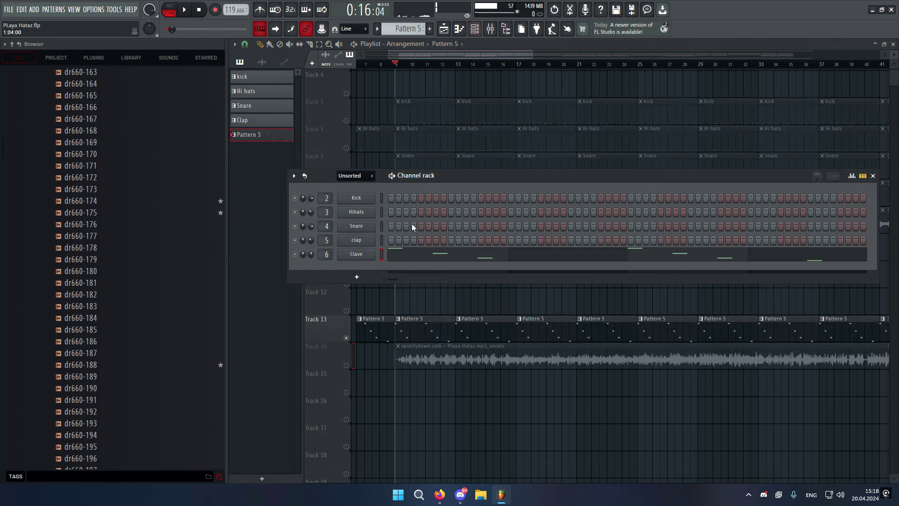
pyautogui.rightClick(375, 249)
pyautogui.click(402, 253)
# Step: Play the Clave melody through in the piano roll, return to the playlist and stop playback
pyautogui.click(186, 9)
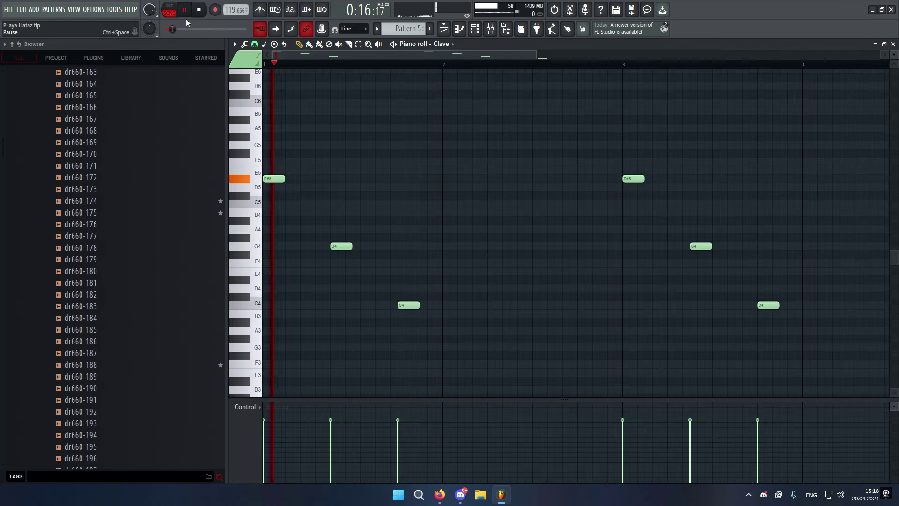
pyautogui.scroll(-1, 439, 223)
pyautogui.scroll(-1, 439, 223)
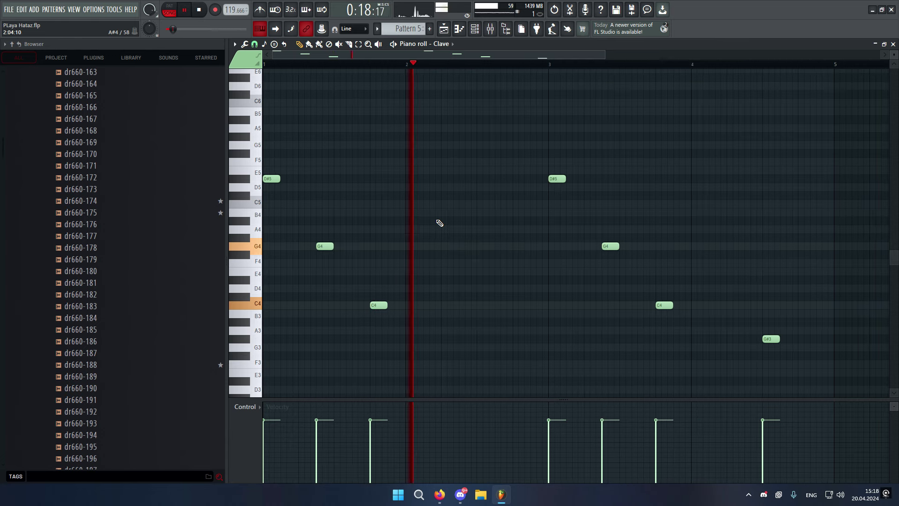
pyautogui.scroll(-1, 439, 222)
pyautogui.scroll(-1, 439, 221)
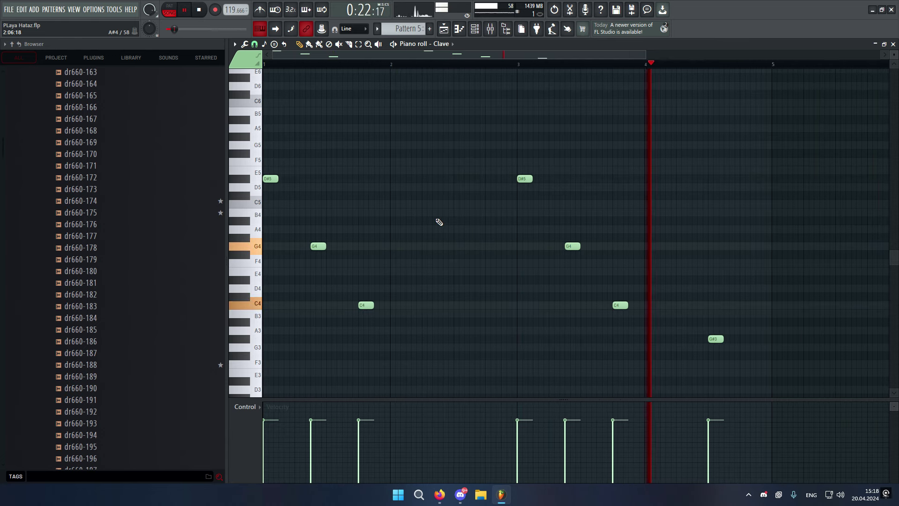
pyautogui.click(449, 29)
pyautogui.press('space')
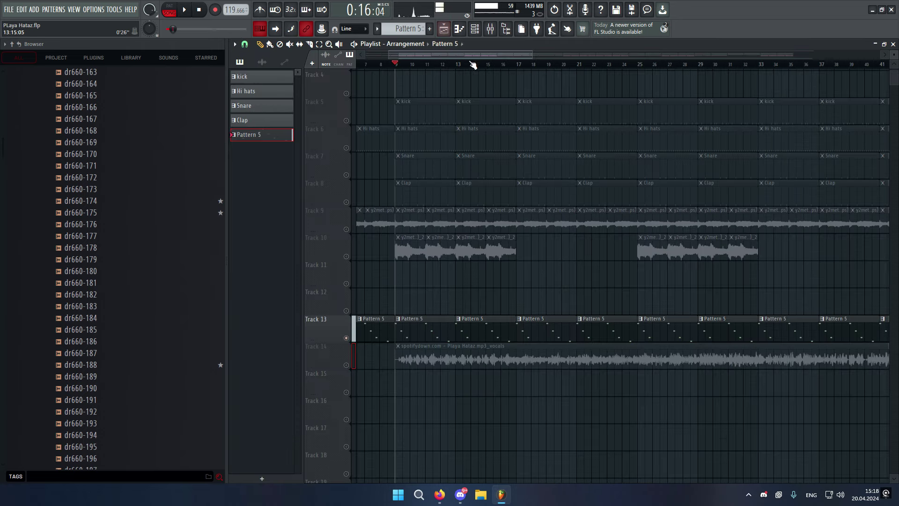
# Step: Look over the mixer levels, return to the playlist and make all tracks audible again
pyautogui.click(491, 30)
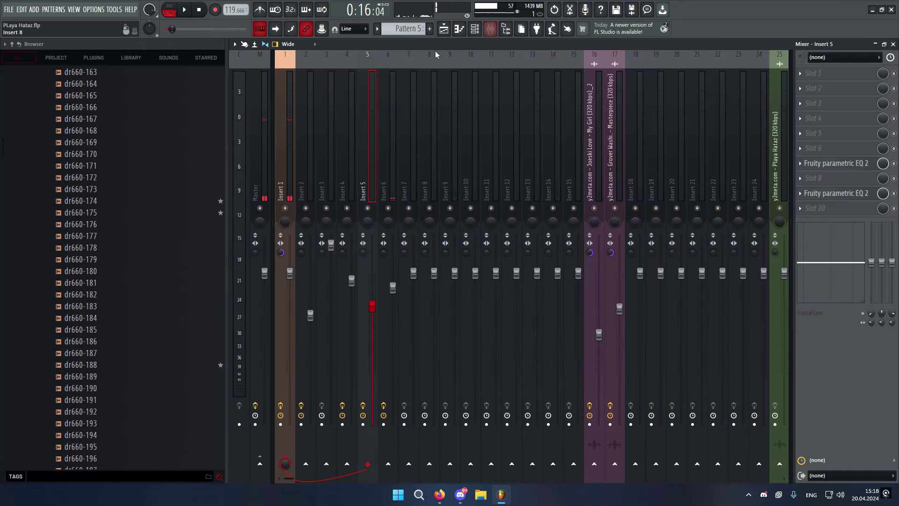
pyautogui.click(444, 30)
pyautogui.rightClick(347, 121)
pyautogui.rightClick(347, 121)
pyautogui.scroll(-4, 440, 120)
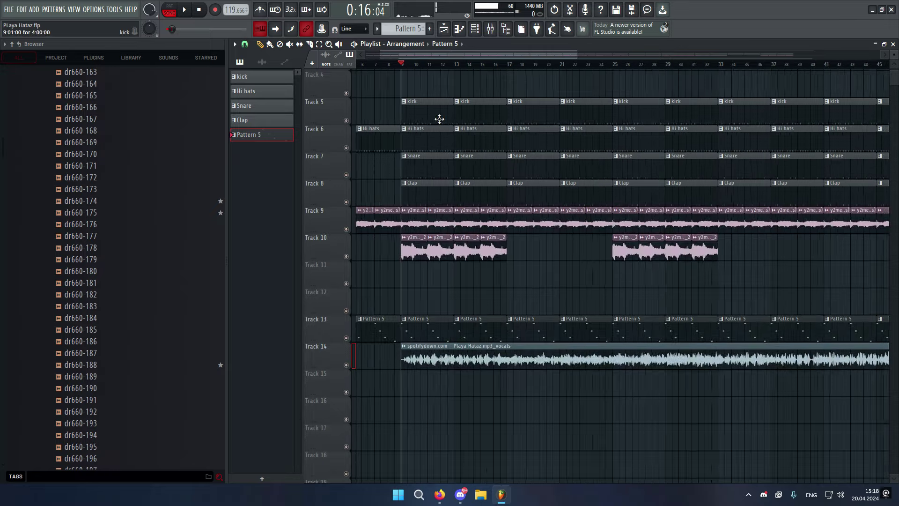
# Step: Play the song from the beginning and select Insert 1 in the mixer
pyautogui.scroll(2, 476, 154)
pyautogui.scroll(-3, 416, 55)
pyautogui.scroll(2, 350, 153)
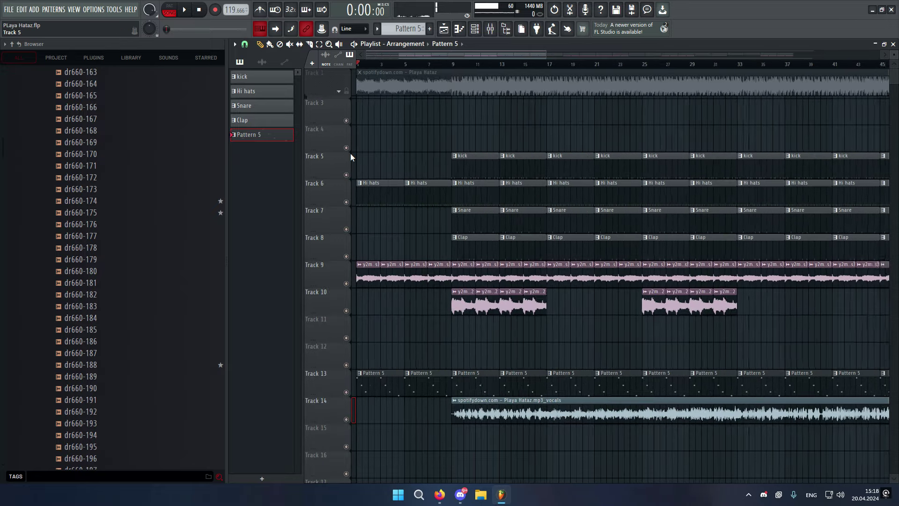
pyautogui.press('space')
pyautogui.press('F9')
pyautogui.click(291, 140)
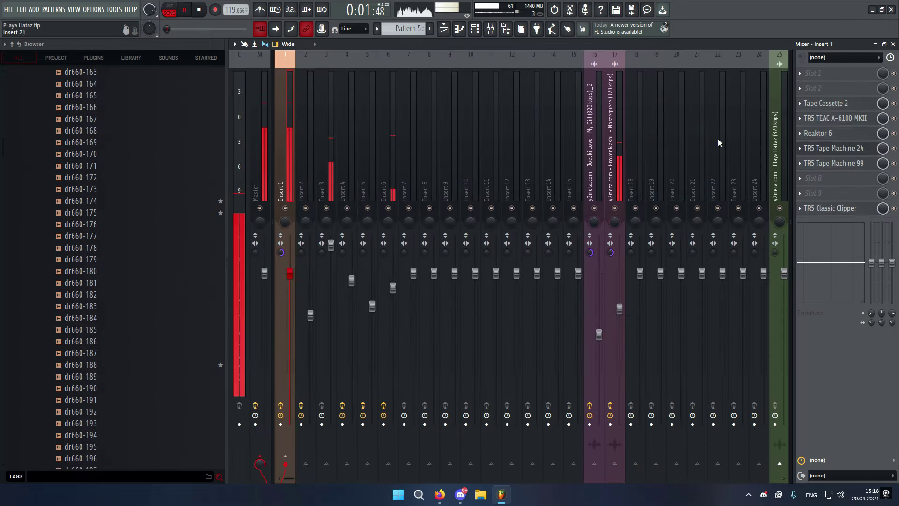
# Step: Inspect Insert 1's effects: Tape Cassette 2, TEAC A-6100 MKII, Reaktor 6, Tape Machine 24, Tape Machine 99 and Classic Clipper
pyautogui.click(834, 103)
pyautogui.click(835, 118)
pyautogui.click(837, 133)
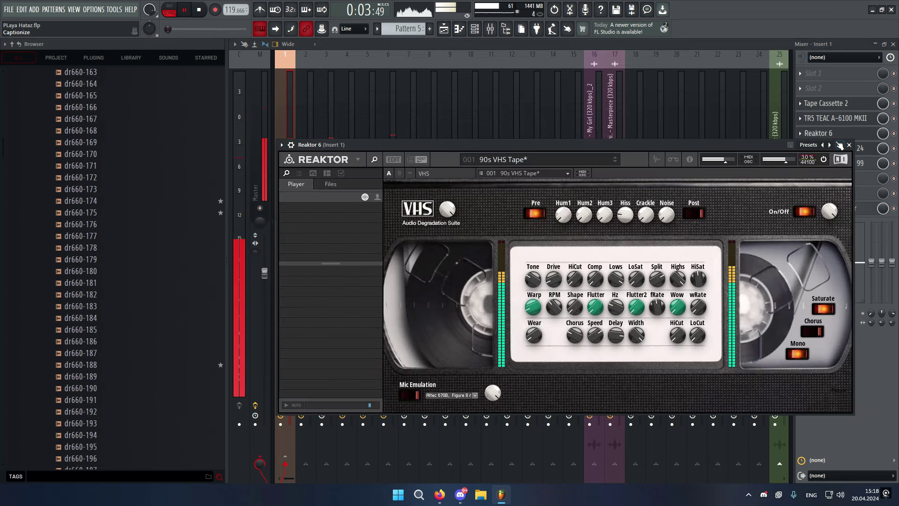
pyautogui.click(850, 145)
pyautogui.click(863, 151)
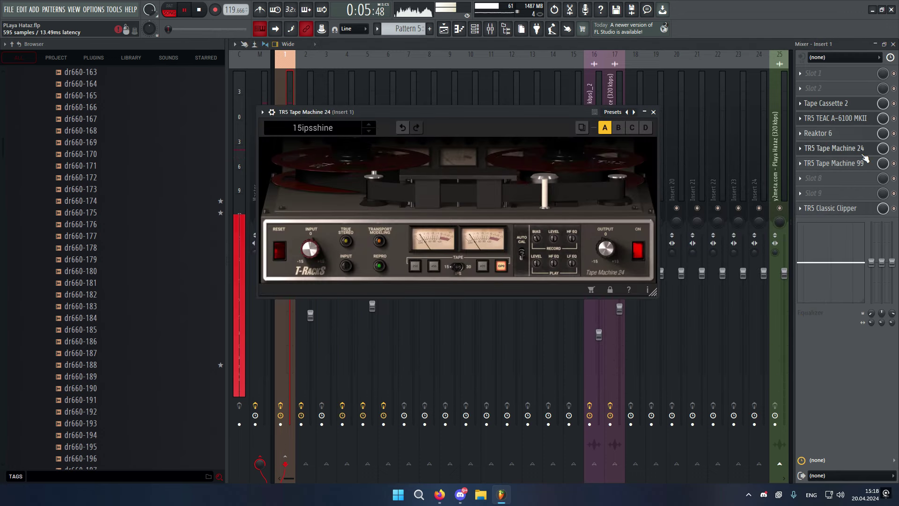
pyautogui.click(862, 163)
pyautogui.click(860, 210)
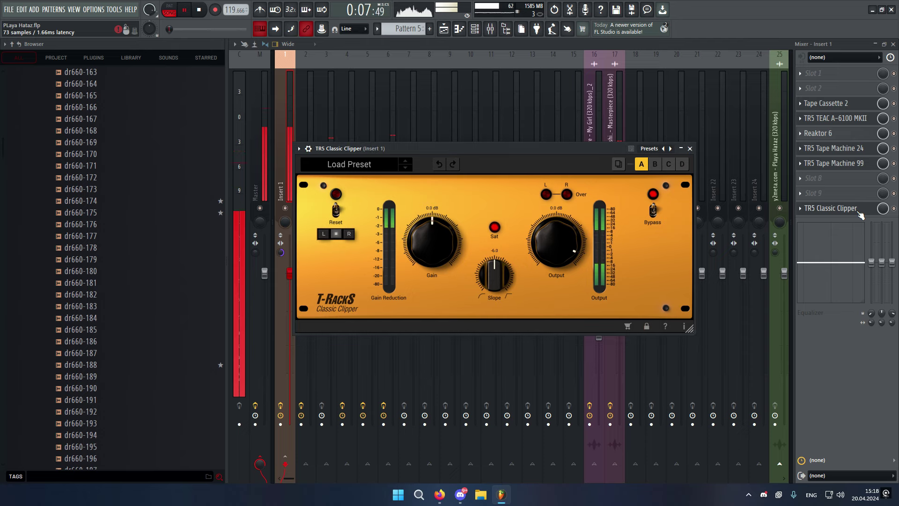
# Step: Close the plugin window and inspect Fruity parametric EQ 2 on the Masterpiece sample's mixer insert 17
pyautogui.click(490, 28)
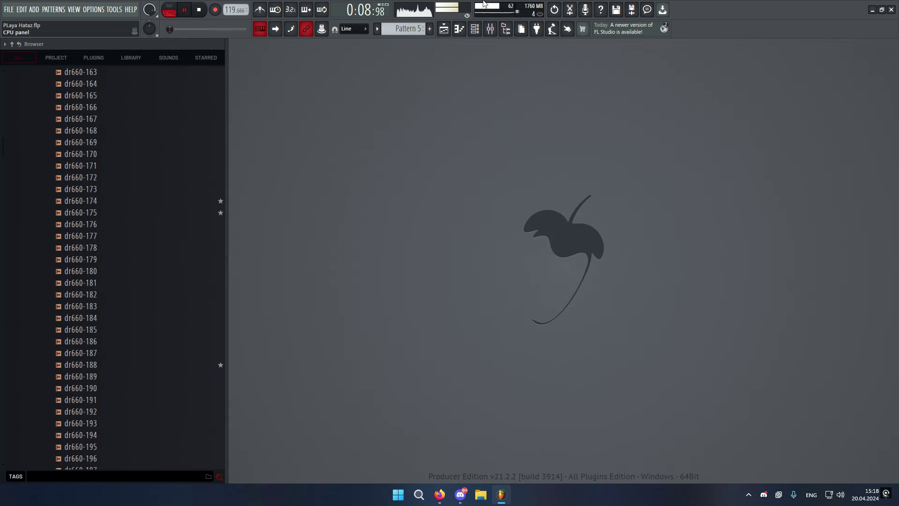
pyautogui.click(445, 31)
pyautogui.click(490, 29)
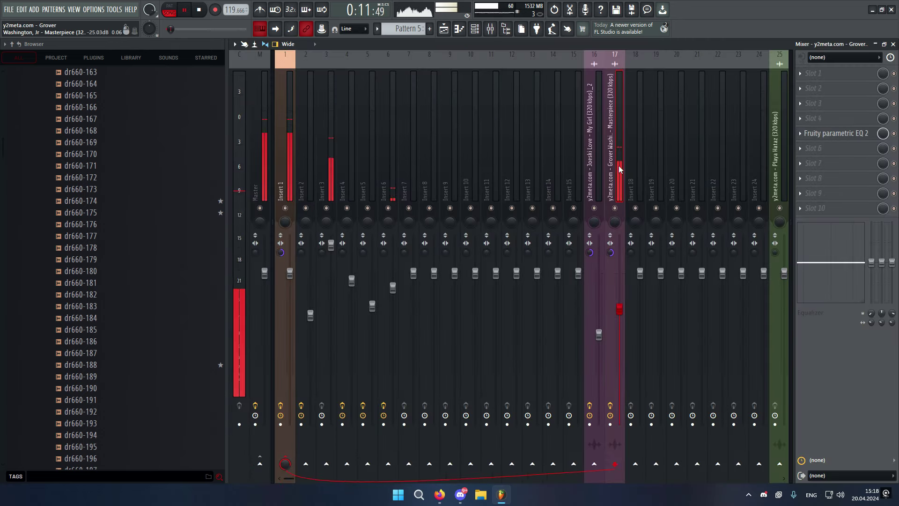
pyautogui.click(824, 133)
pyautogui.click(824, 133)
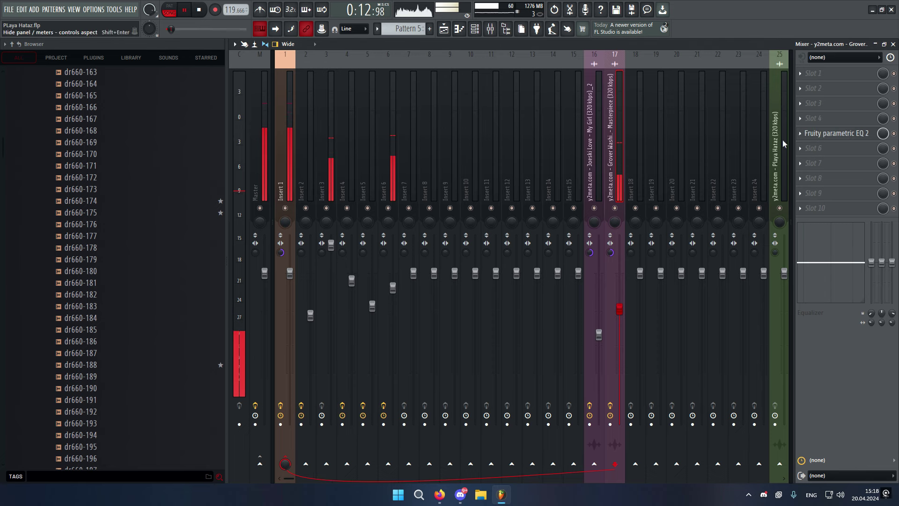
# Step: Inspect Fruity parametric EQ 2 on the My Girl sample's mixer insert 16
pyautogui.click(575, 165)
pyautogui.click(609, 174)
pyautogui.click(595, 174)
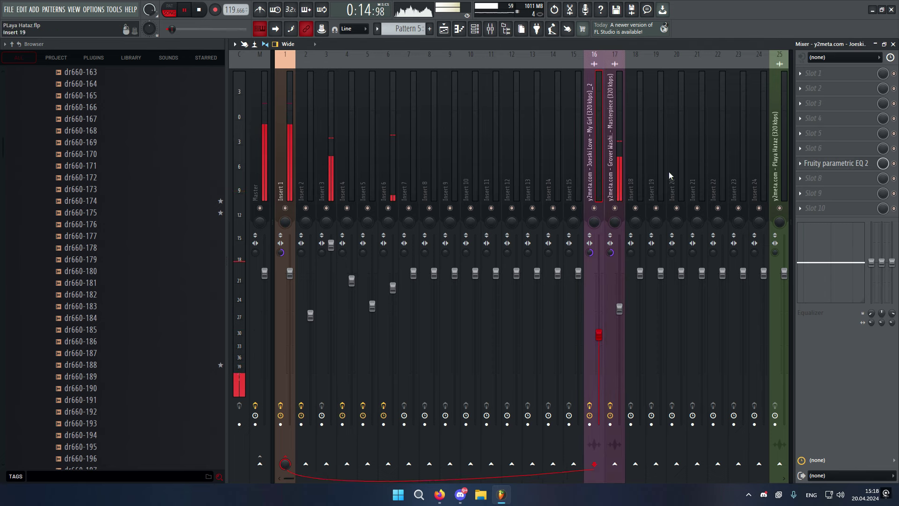
pyautogui.click(820, 163)
pyautogui.click(822, 164)
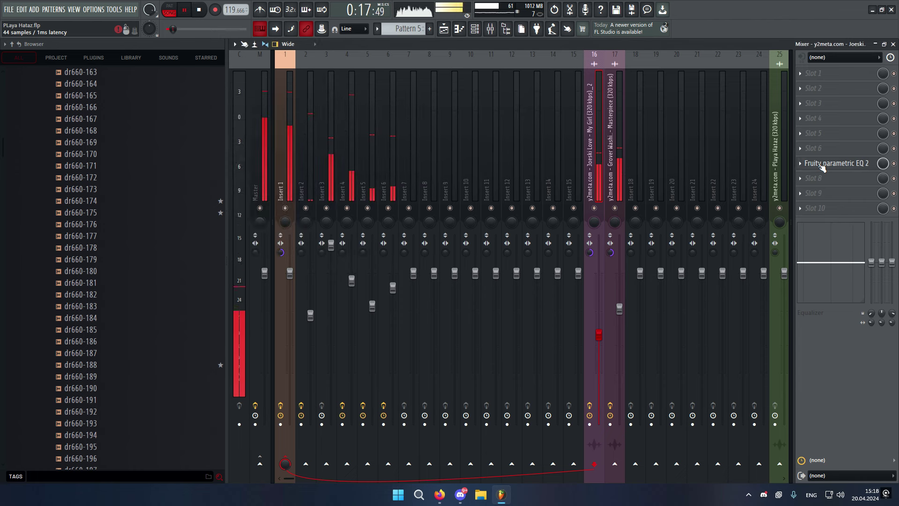
# Step: Inspect Tape Cassette and Fruity parametric EQ 2 on Insert 6, and look at the effects on Insert 5
pyautogui.click(389, 169)
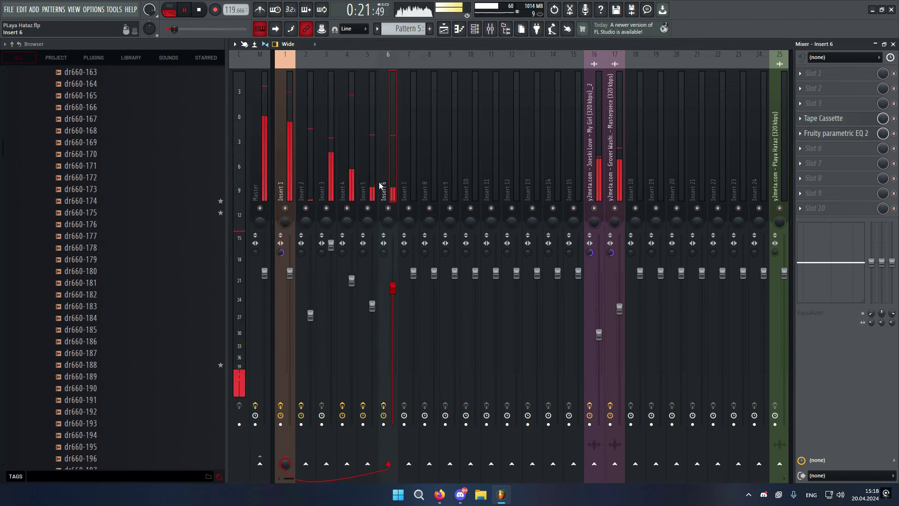
pyautogui.click(834, 119)
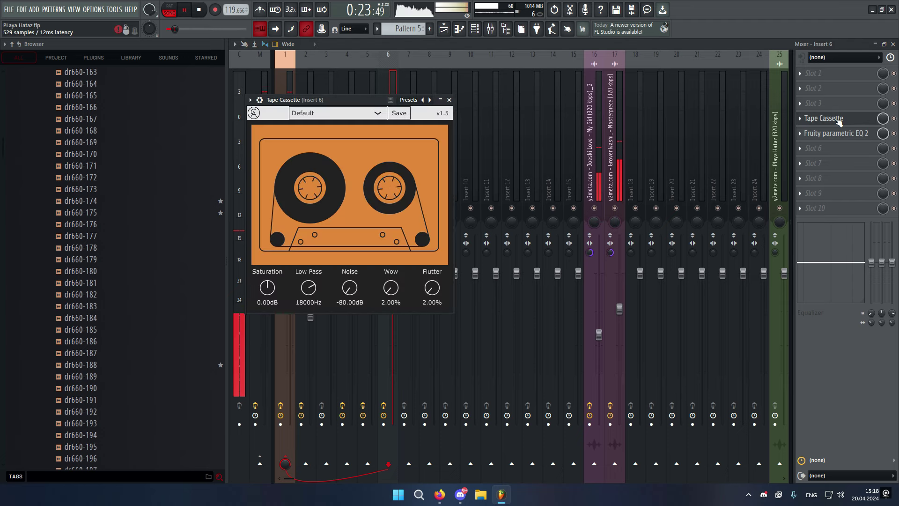
pyautogui.click(834, 118)
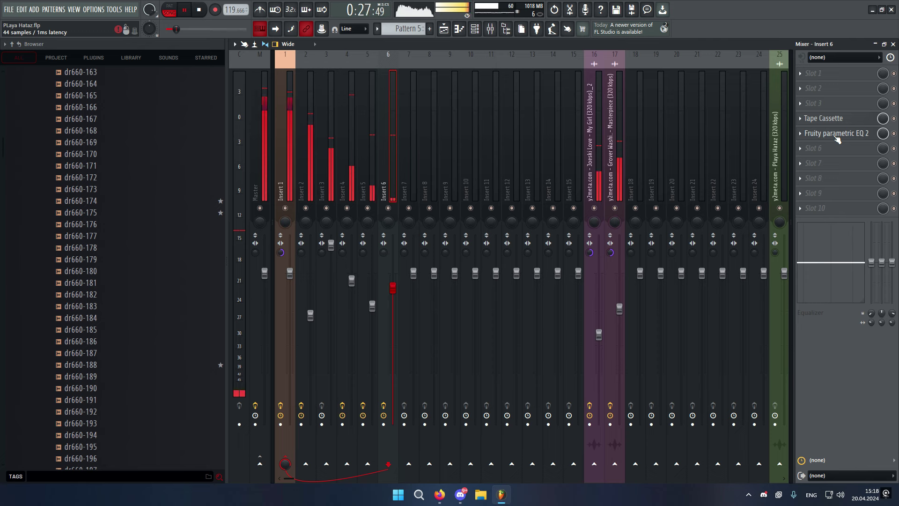
pyautogui.click(366, 166)
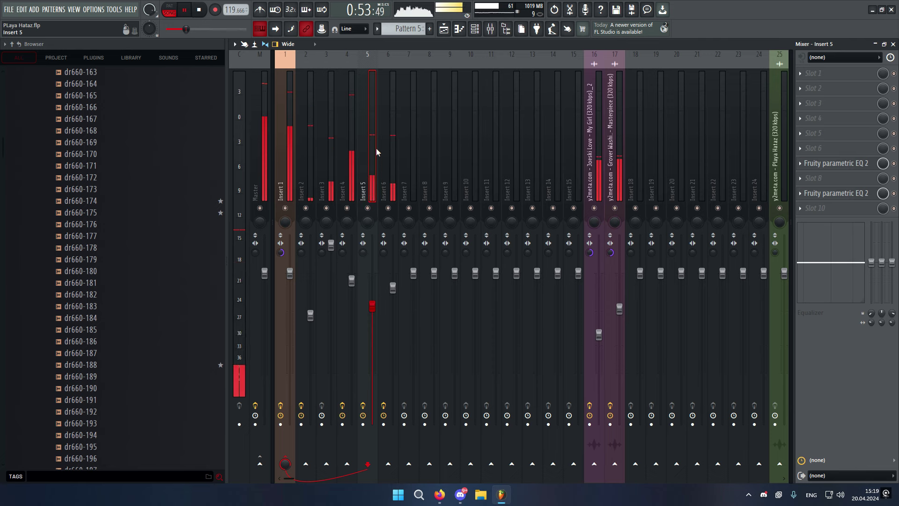
# Step: Restart playback from the beginning and inspect both Fruity parametric EQ 2 effects on Insert 4
pyautogui.press('space')
pyautogui.click(344, 180)
pyautogui.press('space')
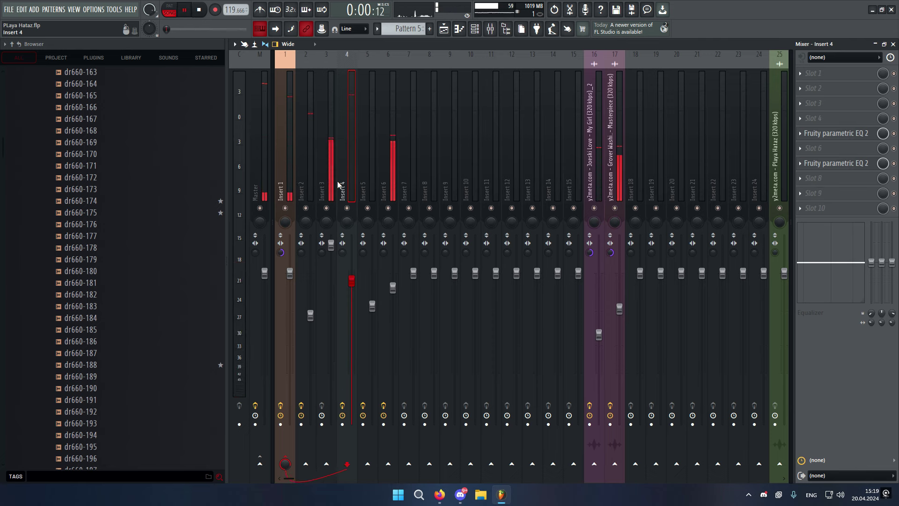
pyautogui.click(845, 136)
pyautogui.click(845, 135)
pyautogui.click(846, 165)
pyautogui.click(832, 167)
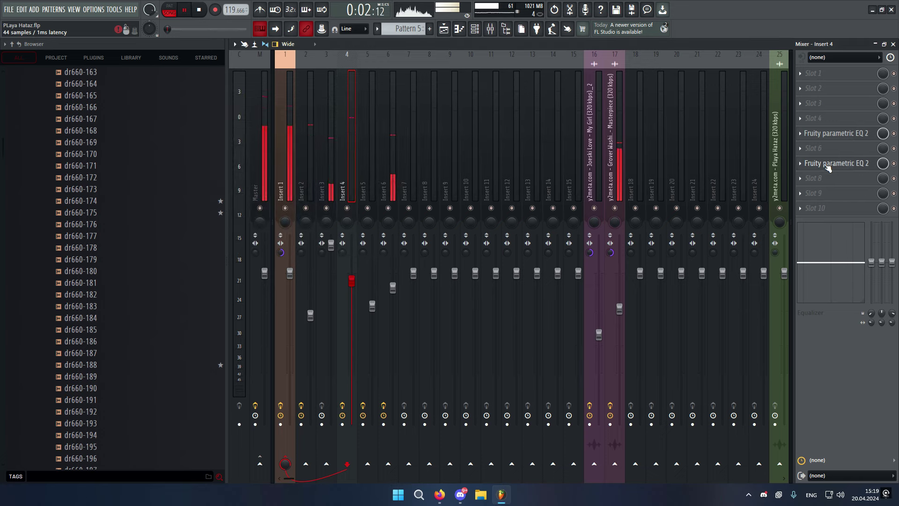
# Step: Jump playback to around bar 12 in the playlist and listen to Insert 4 soloed while checking its two equalizers
pyautogui.click(448, 31)
pyautogui.click(498, 67)
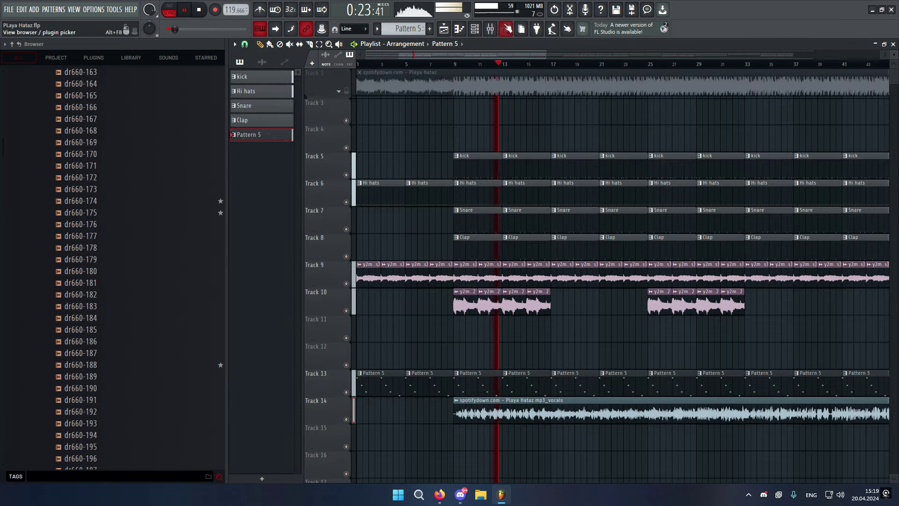
pyautogui.click(491, 29)
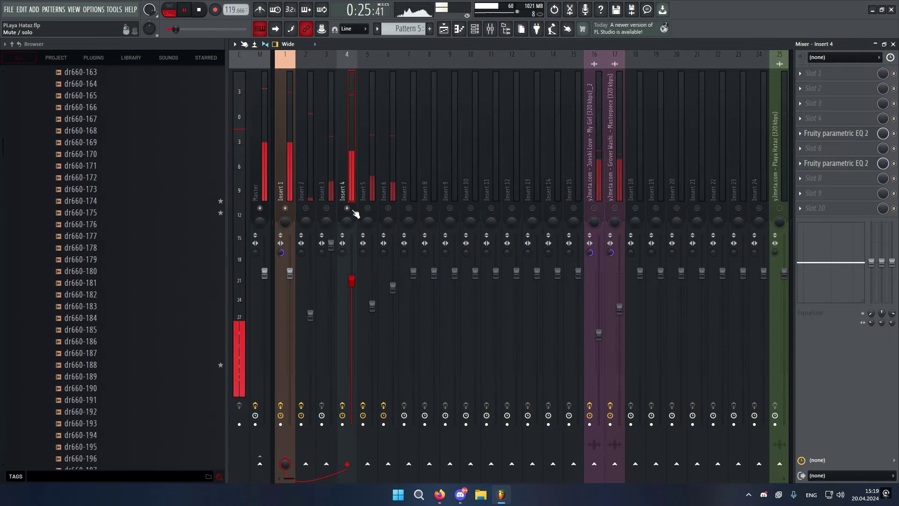
pyautogui.click(828, 134)
pyautogui.click(828, 166)
pyautogui.click(828, 167)
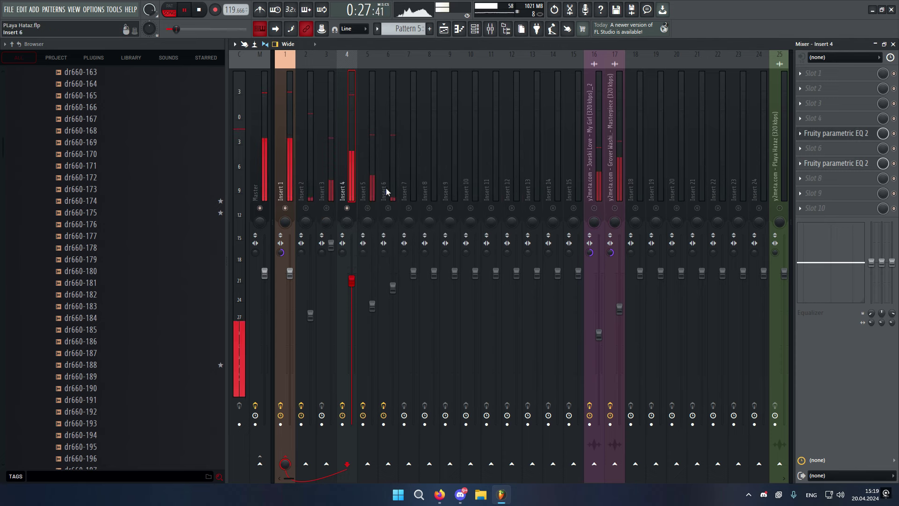
# Step: Listen to Inserts 3 and 2 soloed in turn and inspect Insert 2's Fruity parametric EQ 2 and kHs Transient Shaper
pyautogui.click(330, 178)
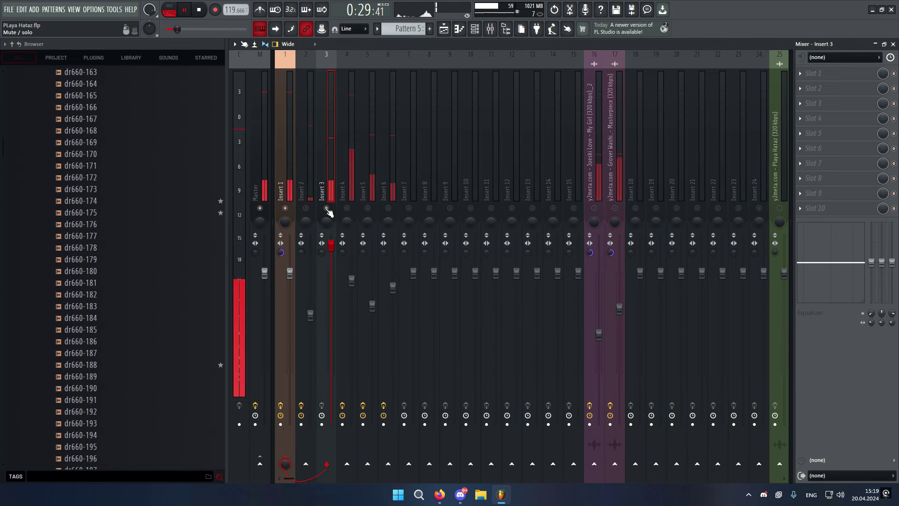
pyautogui.click(310, 207)
pyautogui.click(824, 148)
pyautogui.click(838, 167)
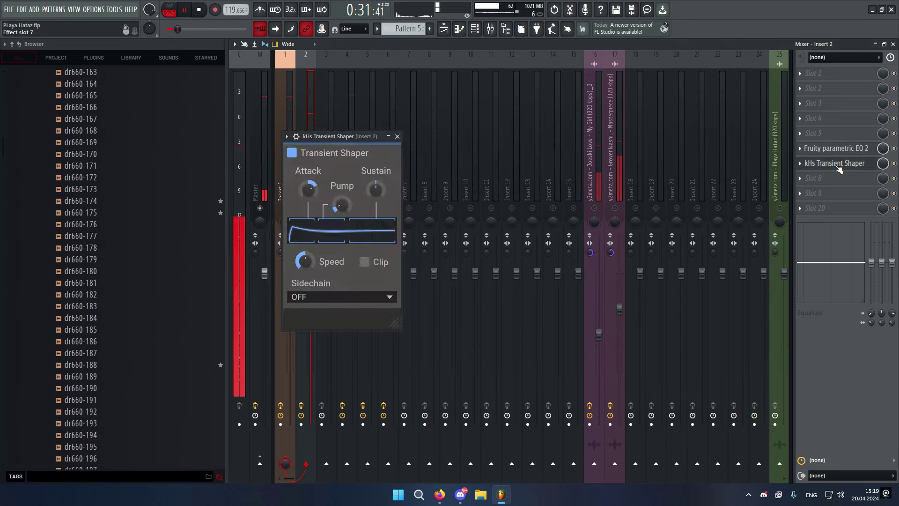
pyautogui.click(838, 167)
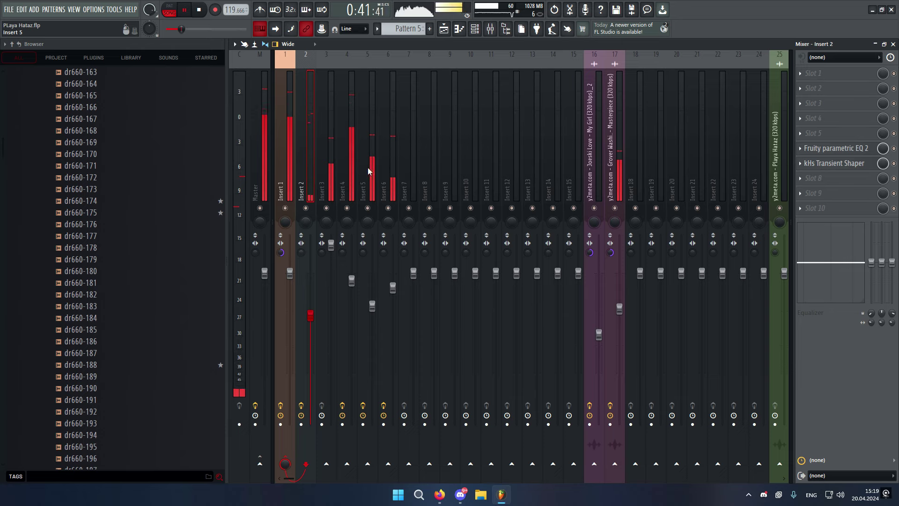
# Step: Return from the mixer to the playlist, mute the Track 14 vocals and look over the full arrangement during playback
pyautogui.click(280, 145)
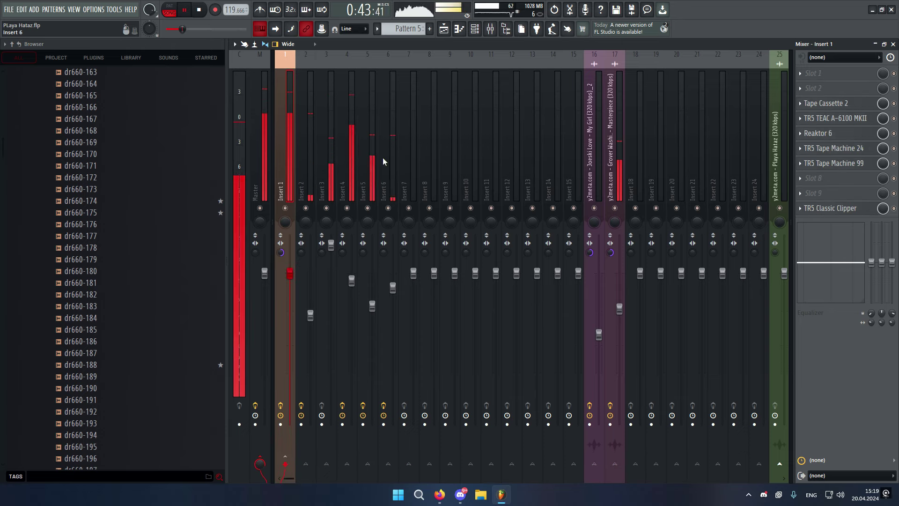
pyautogui.press('F5')
pyautogui.click(353, 418)
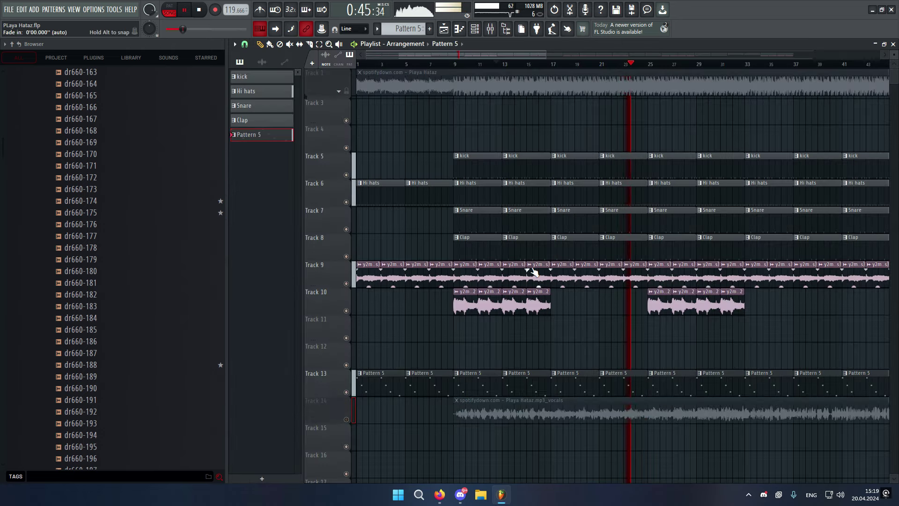
pyautogui.scroll(-3, 536, 244)
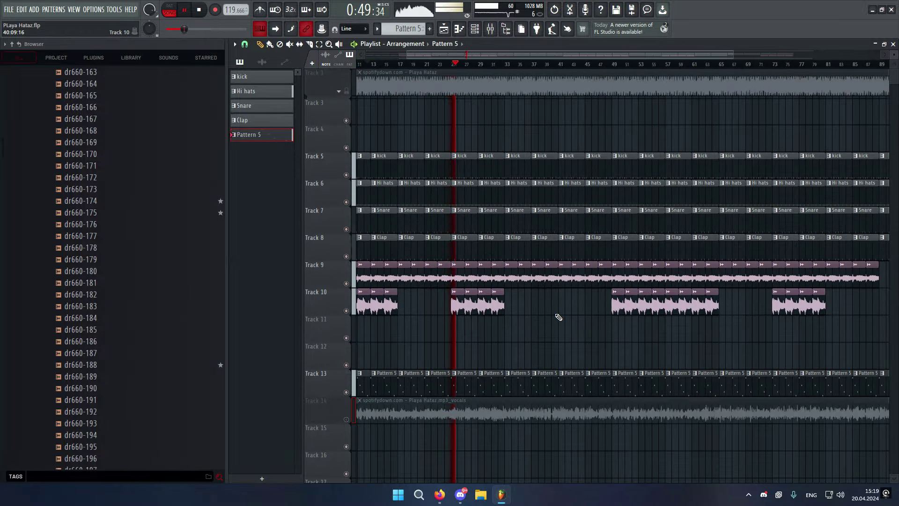
pyautogui.scroll(-2, 558, 315)
pyautogui.scroll(-2, 559, 312)
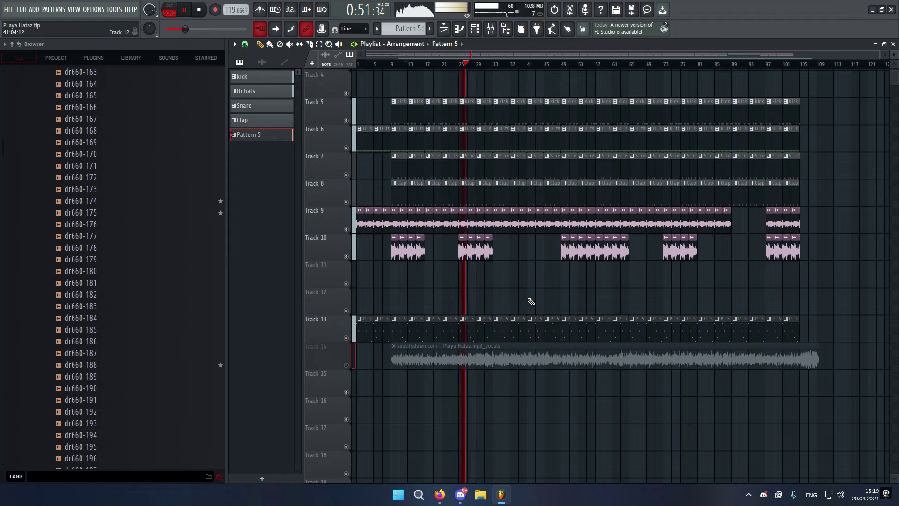
pyautogui.scroll(2, 474, 312)
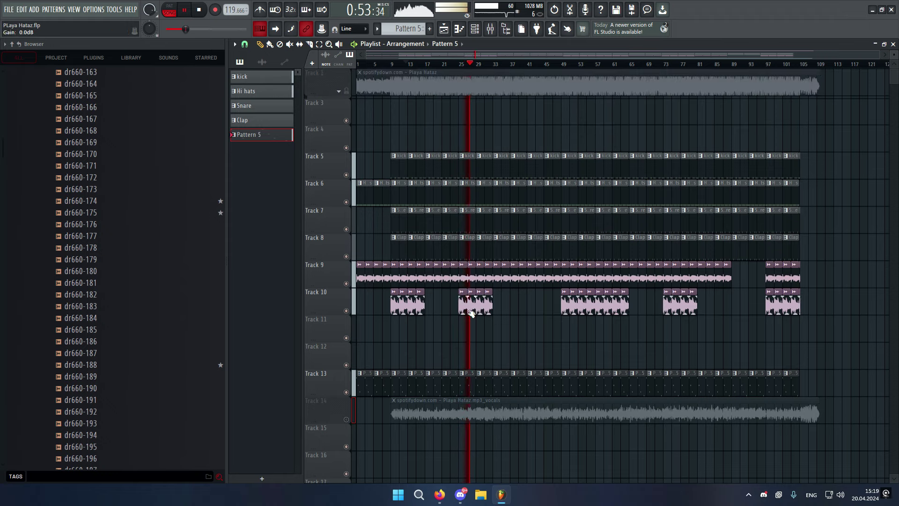
pyautogui.keyDown('ctrl'); pyautogui.scroll(5, 457, 353); pyautogui.keyUp('ctrl')
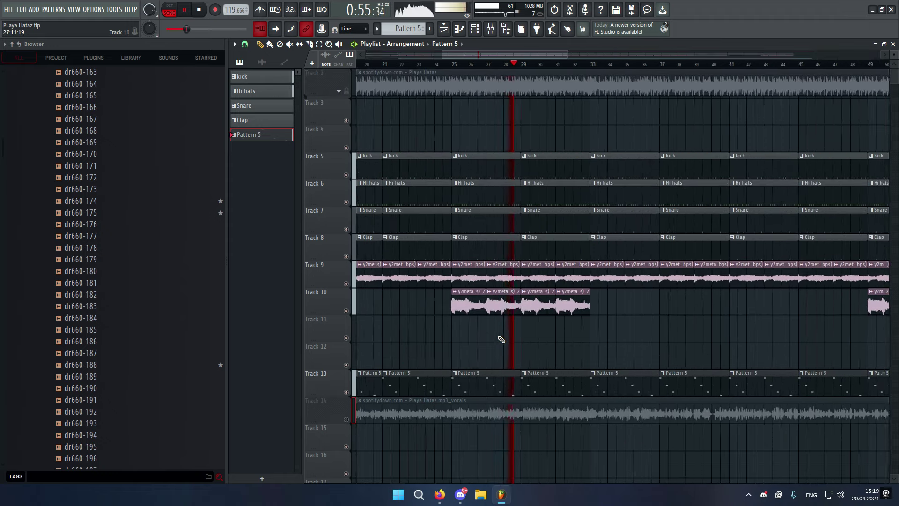
pyautogui.keyDown('ctrl'); pyautogui.scroll(2, 499, 337); pyautogui.keyUp('ctrl')
# Step: Compare the beat with and without the Track 14 vocals, and solo the original Playa Hataz song on Track 1
pyautogui.click(347, 420)
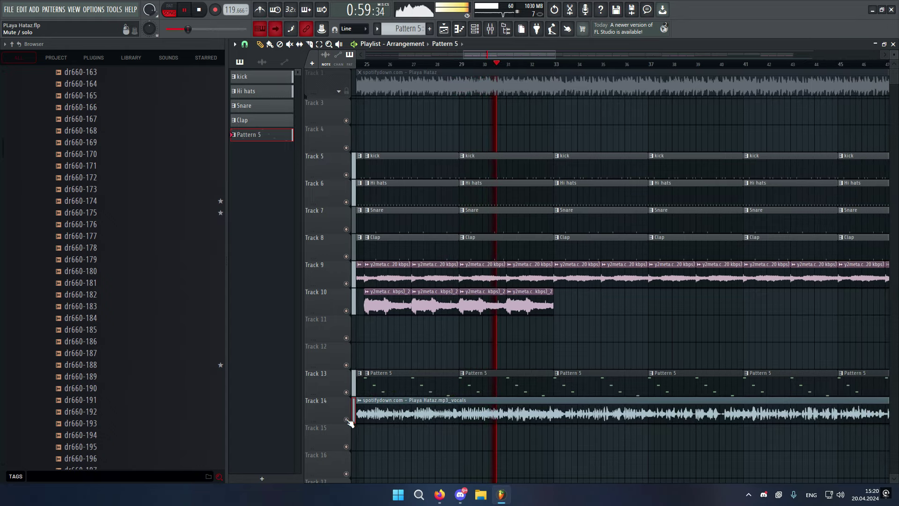
pyautogui.click(347, 420)
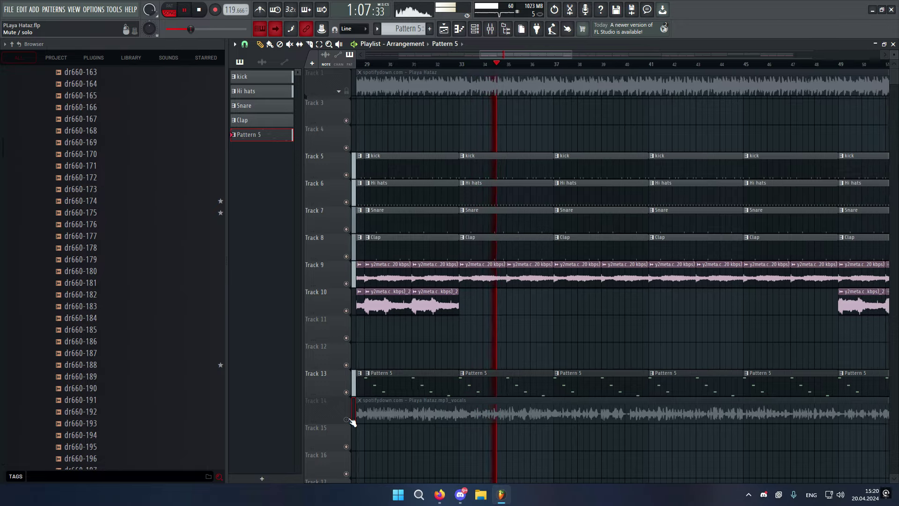
pyautogui.click(347, 420)
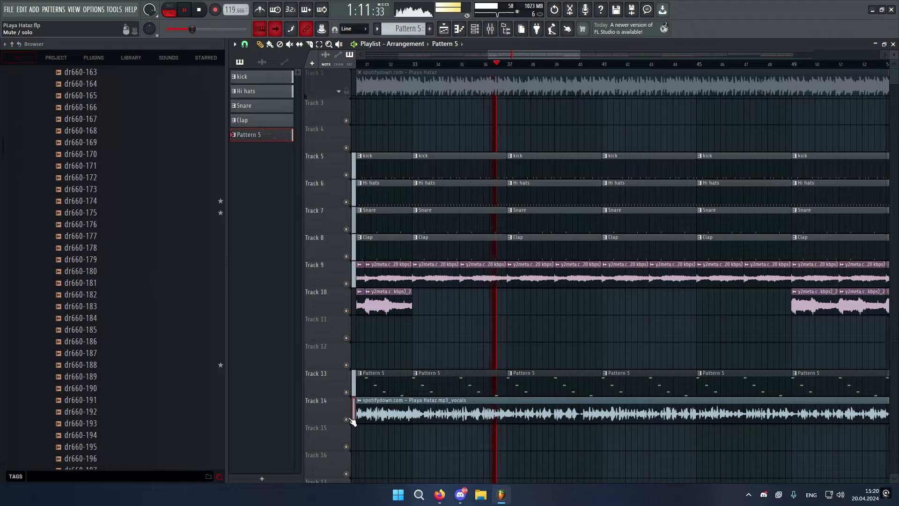
pyautogui.click(347, 420)
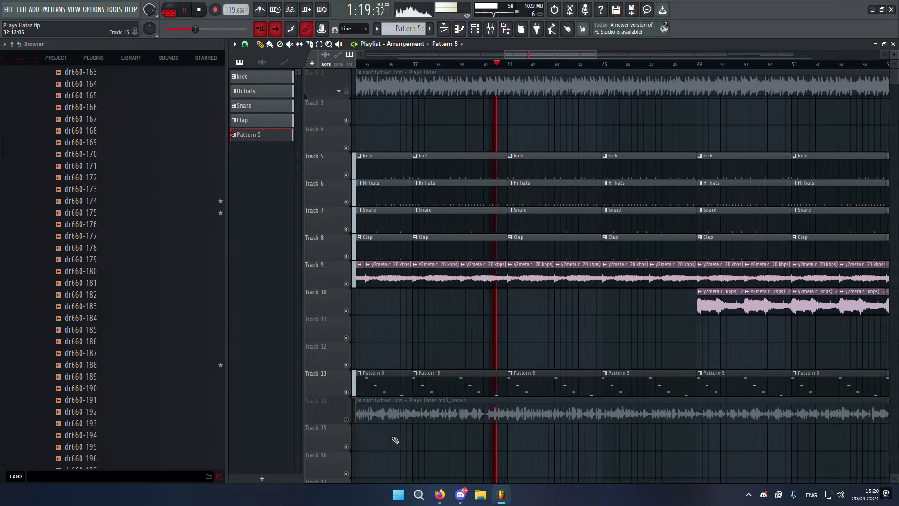
pyautogui.click(347, 419)
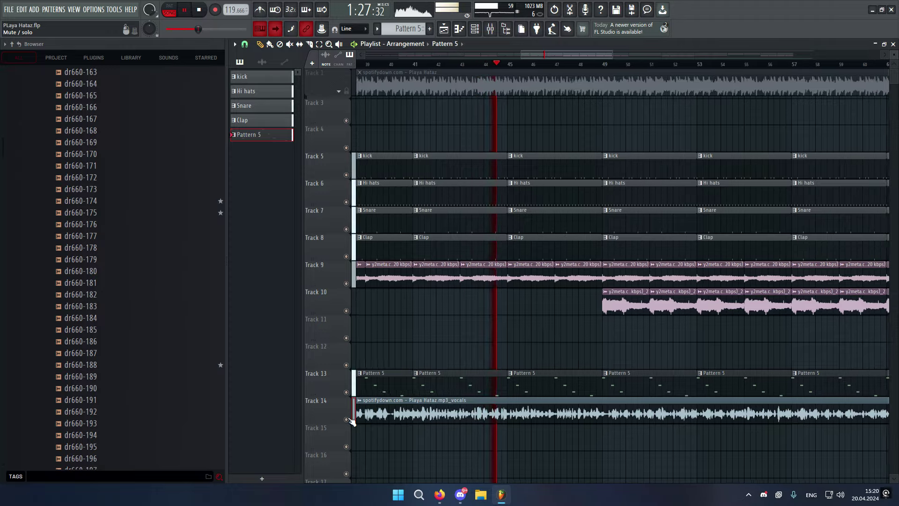
pyautogui.click(346, 420)
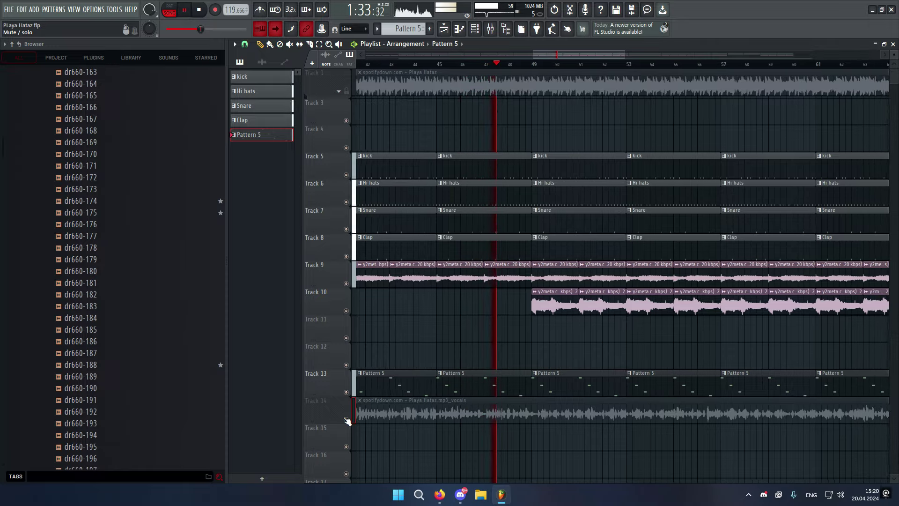
pyautogui.rightClick(346, 92)
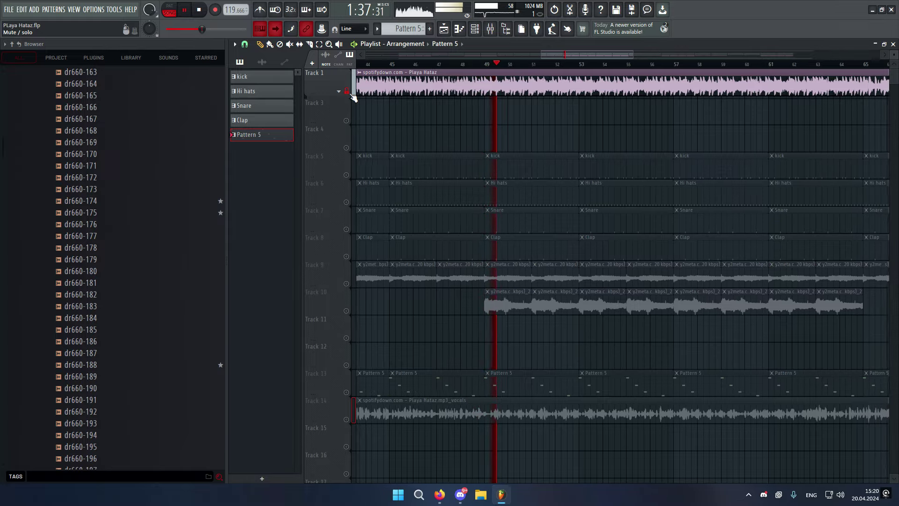
# Step: End the Track 1 solo to hear the full remake, and mute the Track 14 vocals
pyautogui.rightClick(352, 94)
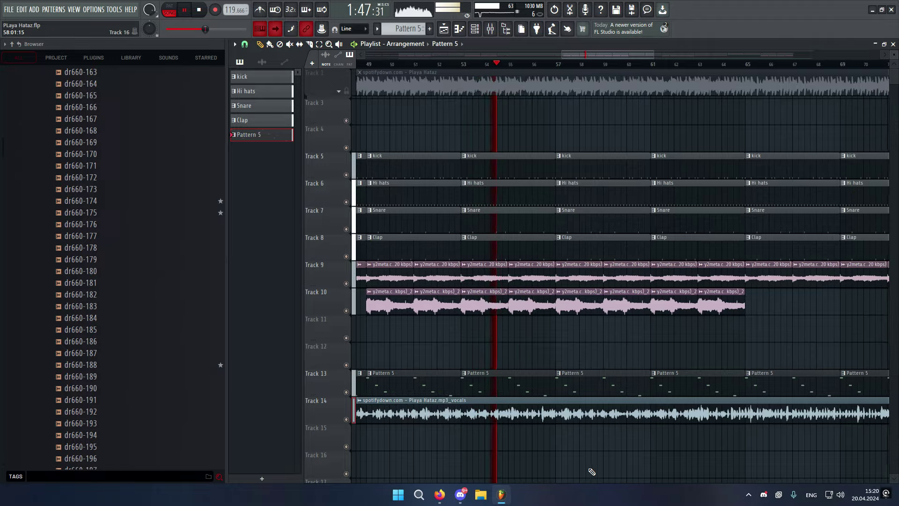
pyautogui.click(347, 419)
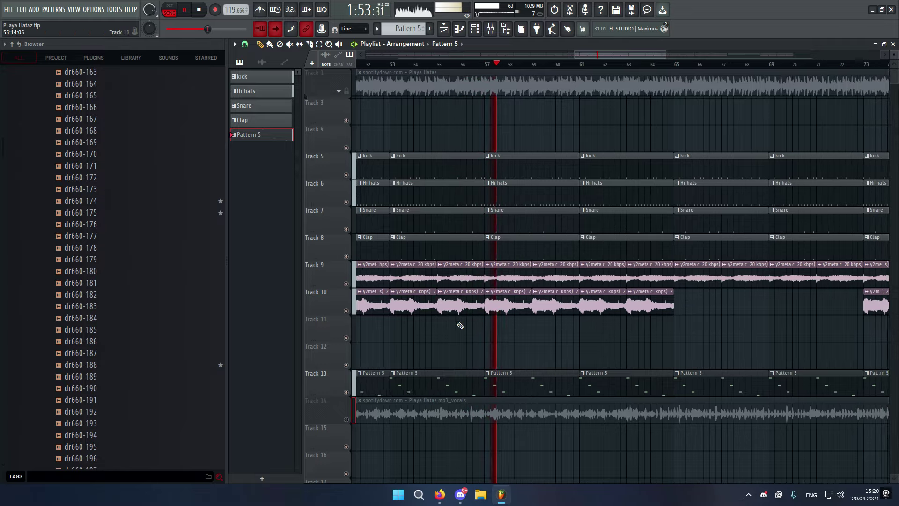
# Step: Try the master pitch at +1200 cents during playback and return it to its original setting
pyautogui.moveTo(149, 28); pyautogui.dragTo(149, 45)
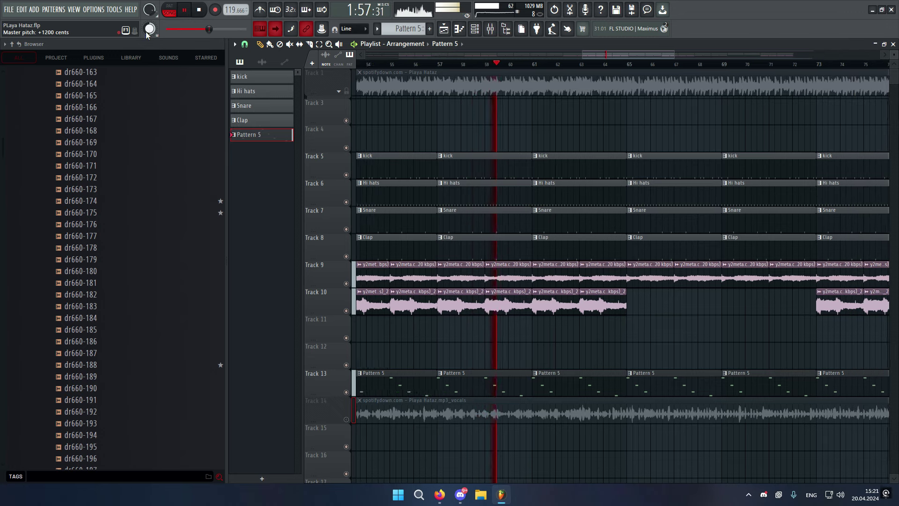
pyautogui.moveTo(149, 29); pyautogui.dragTo(149, 33)
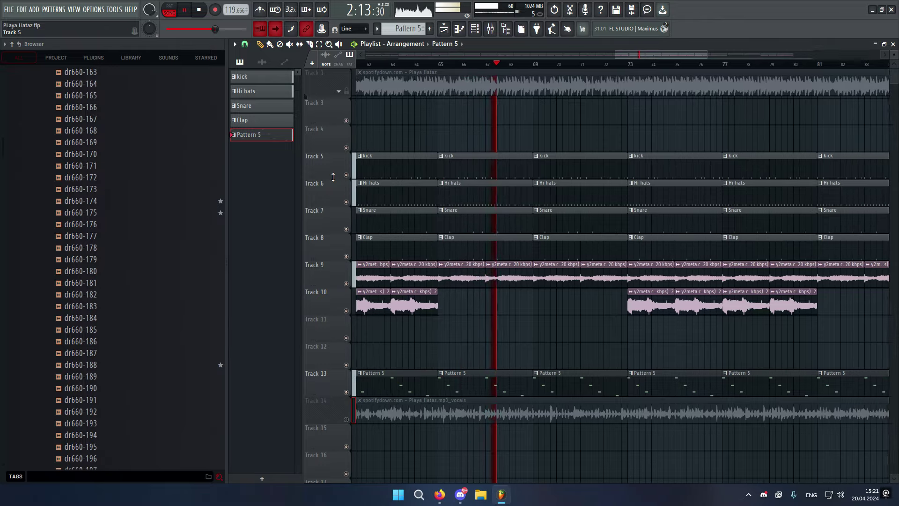
# Step: Compare the remake with and without the Track 14 vocals from about bar 67, leaving the vocals muted
pyautogui.click(346, 419)
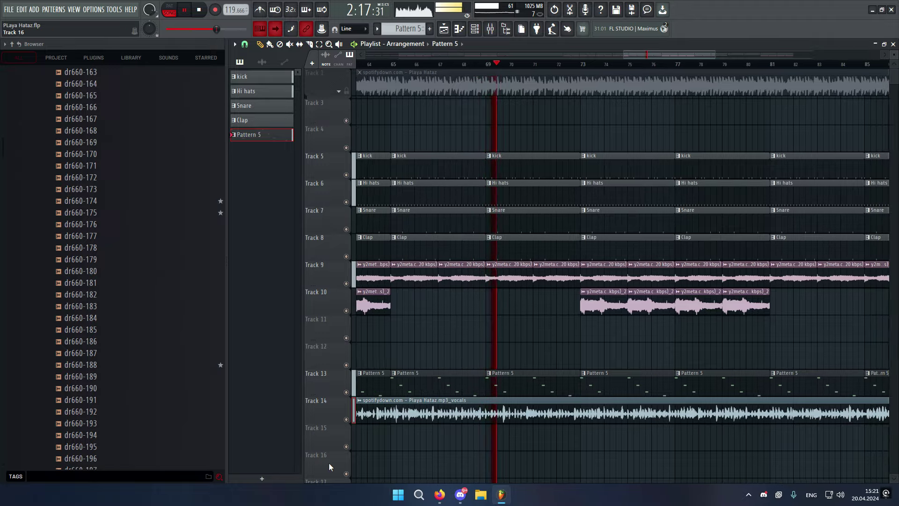
pyautogui.click(347, 420)
pyautogui.click(347, 420)
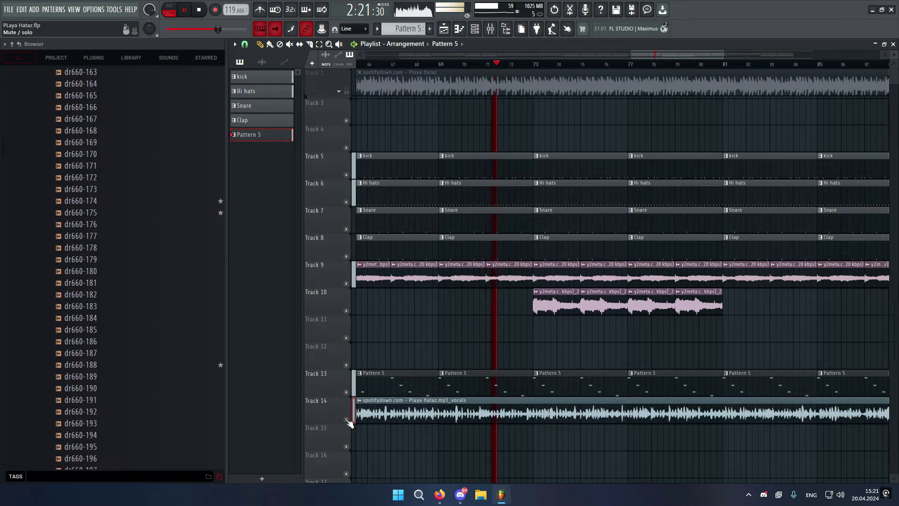
pyautogui.click(347, 420)
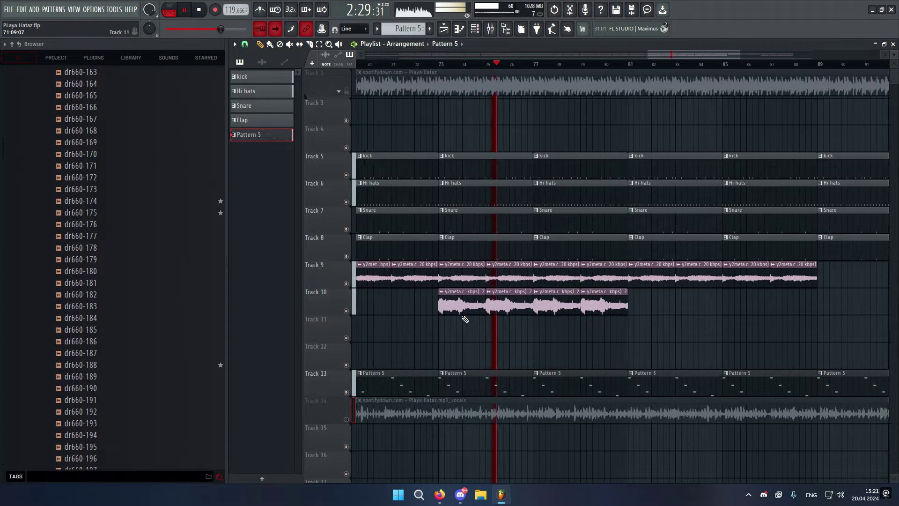
# Step: Solo the original song on Track 1 for a moment, then unsolo it and mute Track 1 to hear the remake with vocals
pyautogui.rightClick(347, 91)
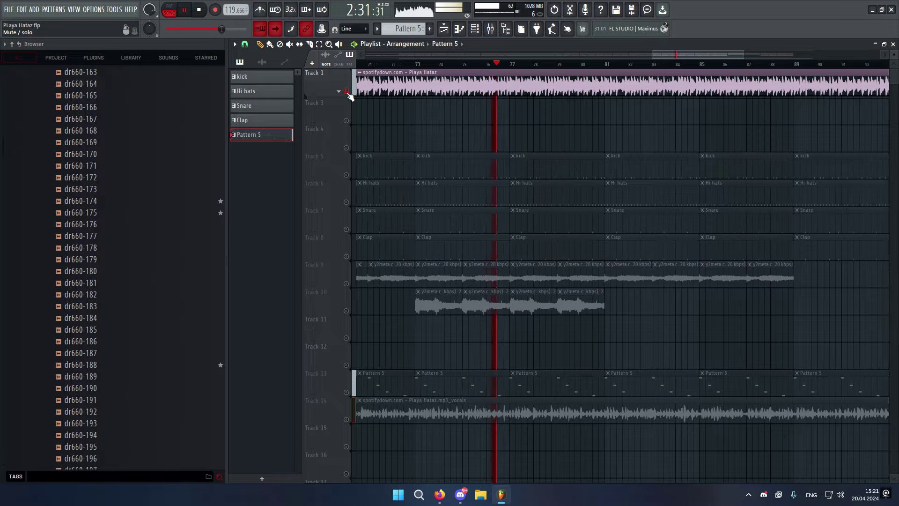
pyautogui.rightClick(347, 92)
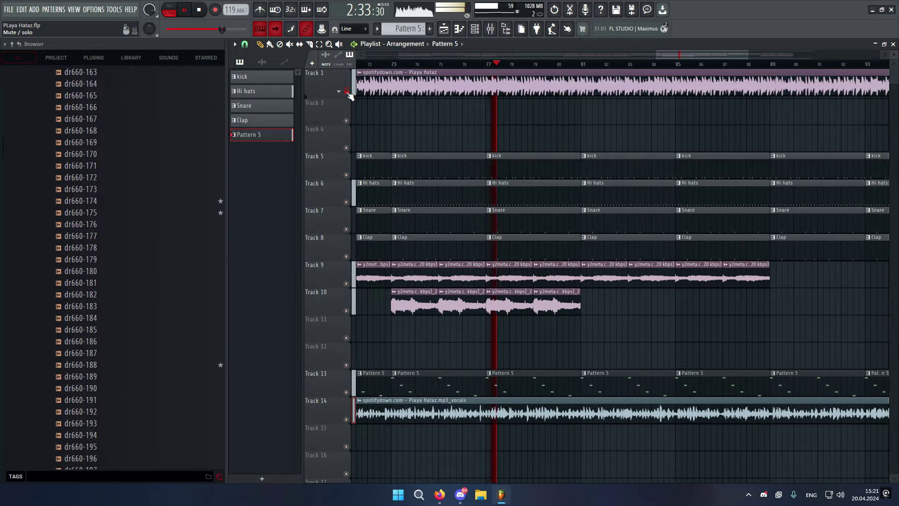
pyautogui.click(347, 91)
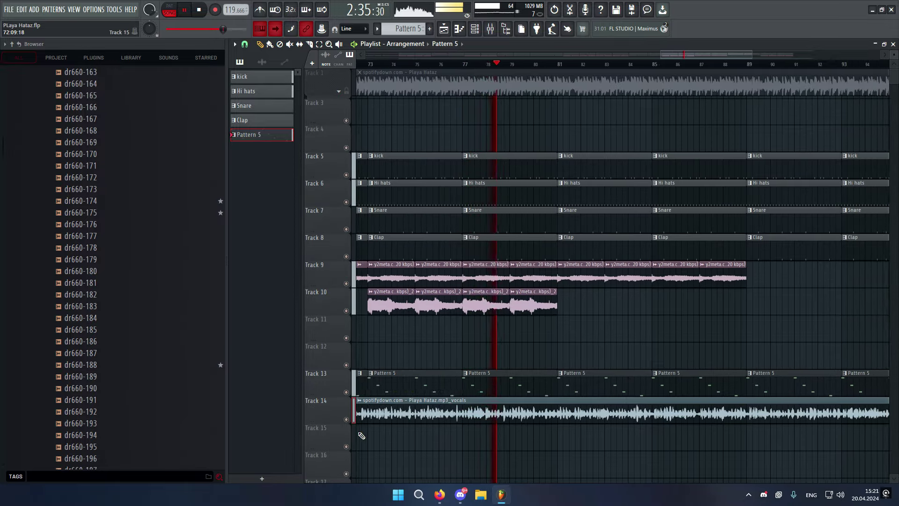
# Step: Listen to the beat without the Track 14 vocals, restore them, and briefly solo Track 1 to compare with the original
pyautogui.click(347, 419)
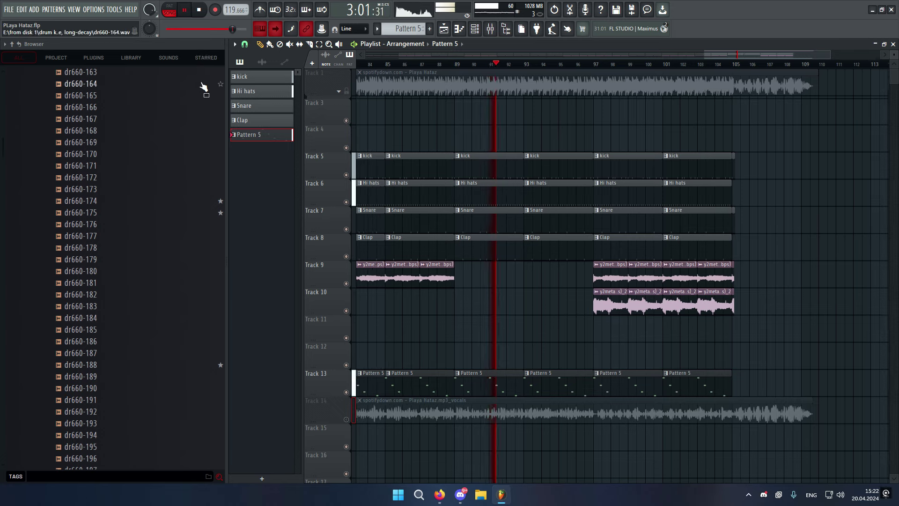
pyautogui.click(346, 419)
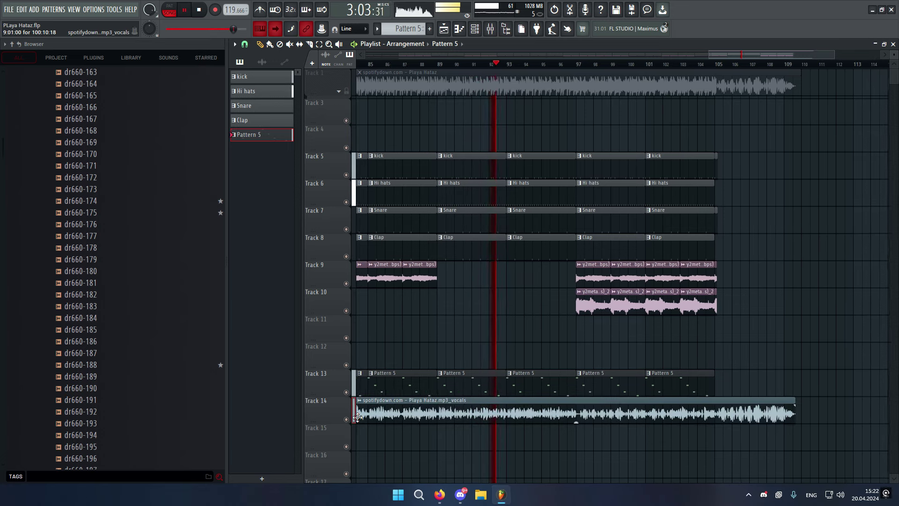
pyautogui.keyDown('ctrl'); pyautogui.click(347, 92); pyautogui.keyUp('ctrl')
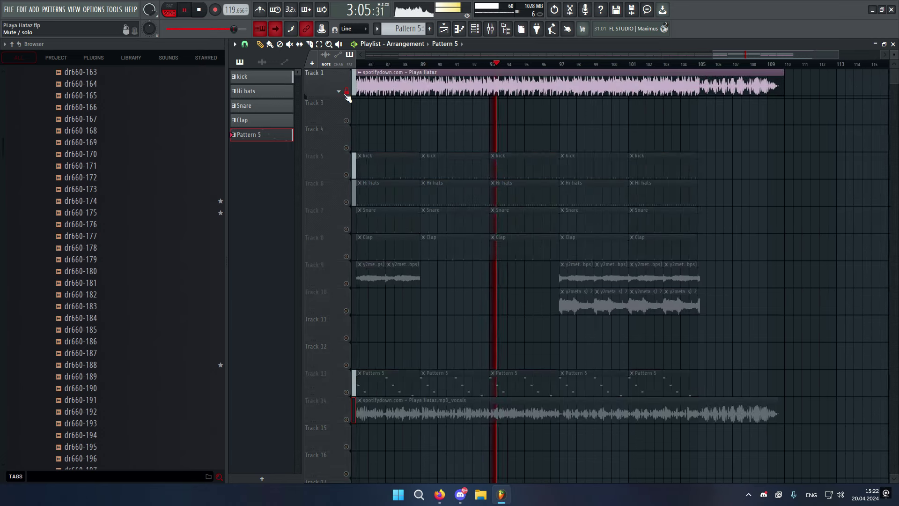
pyautogui.keyDown('ctrl'); pyautogui.click(346, 91); pyautogui.keyUp('ctrl')
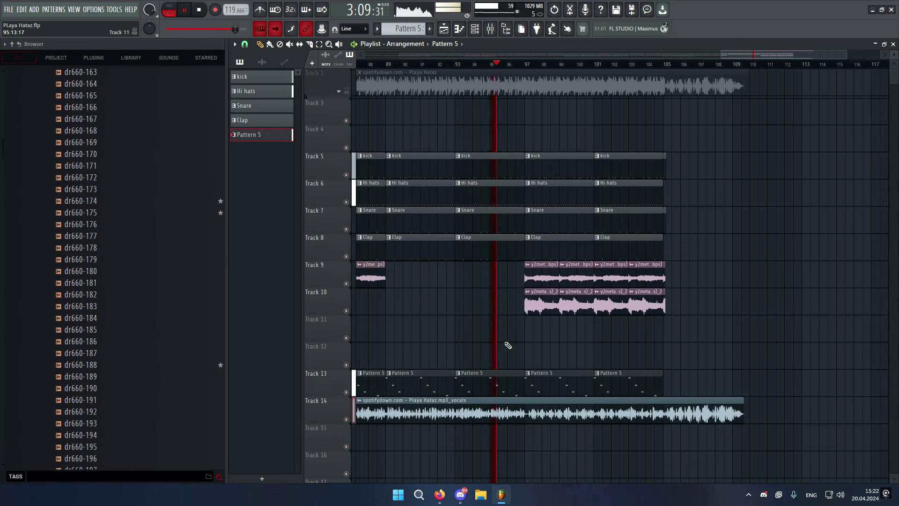
# Step: Switch the Track 14 vocals off and on repeatedly through the final bars of the beat, leaving them on
pyautogui.scroll(-2, 508, 345)
pyautogui.scroll(2, 467, 319)
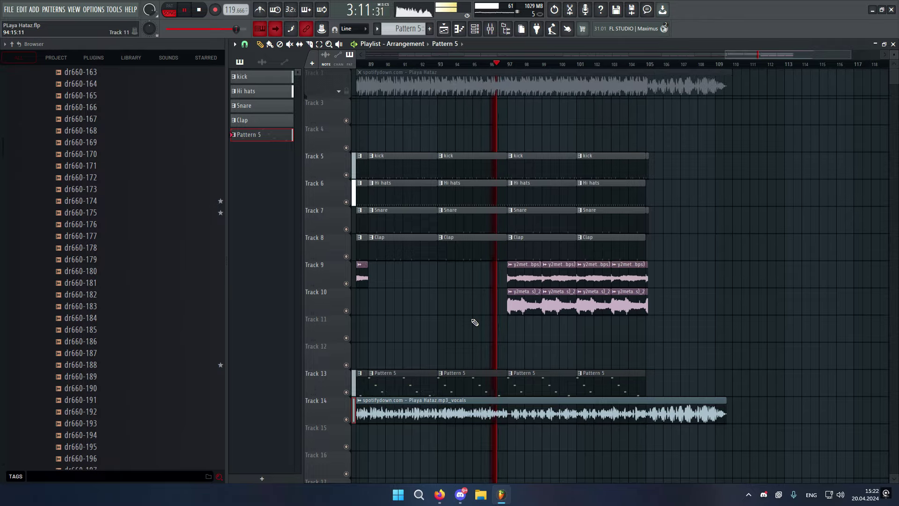
pyautogui.click(347, 420)
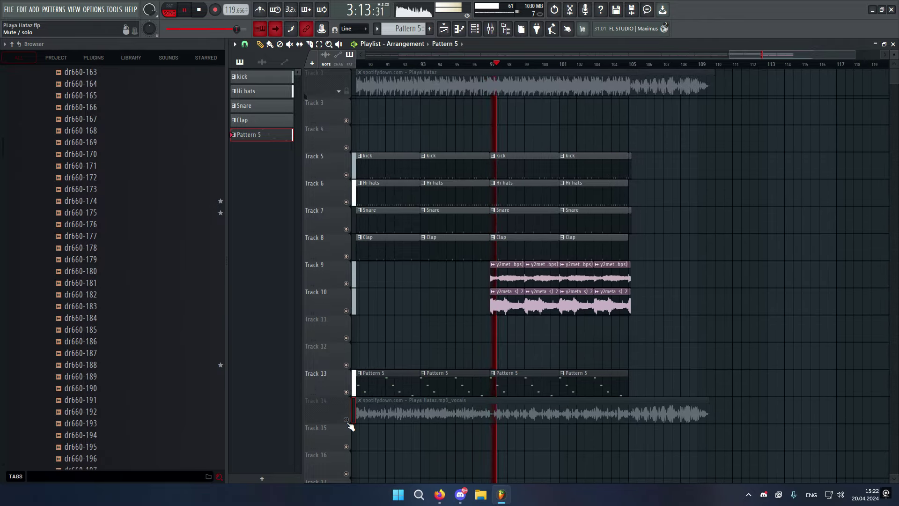
pyautogui.click(347, 420)
pyautogui.click(347, 420)
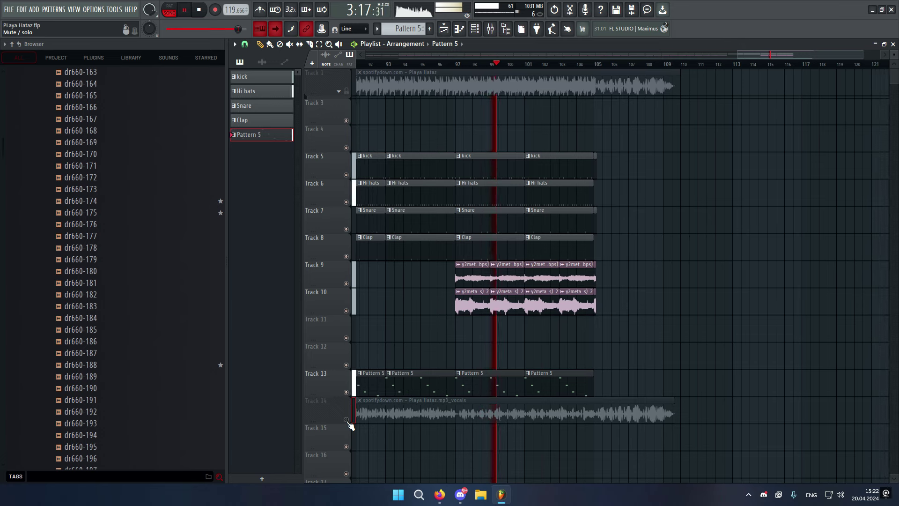
pyautogui.click(347, 420)
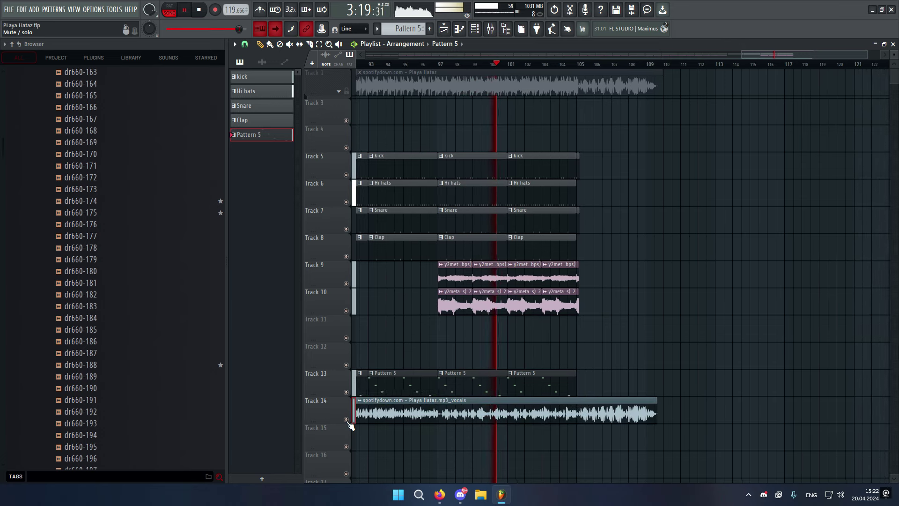
pyautogui.click(346, 420)
pyautogui.click(347, 420)
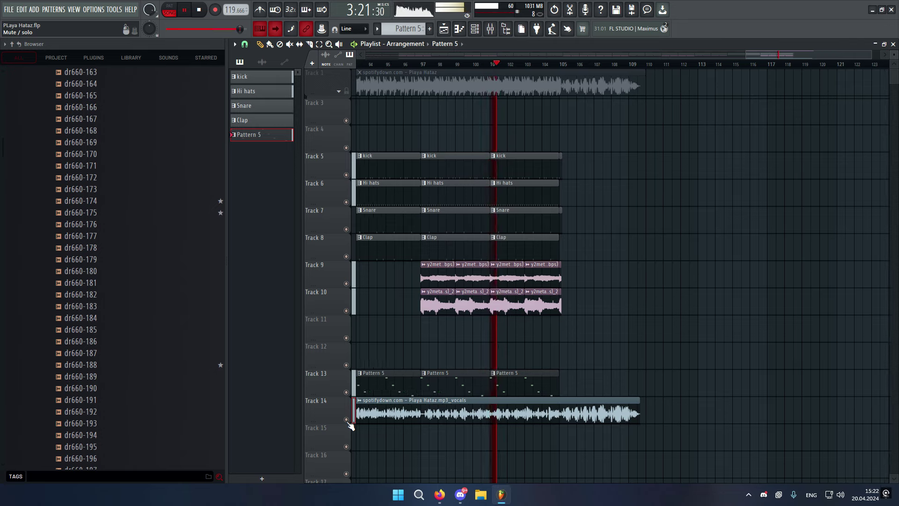
pyautogui.click(346, 420)
pyautogui.click(347, 420)
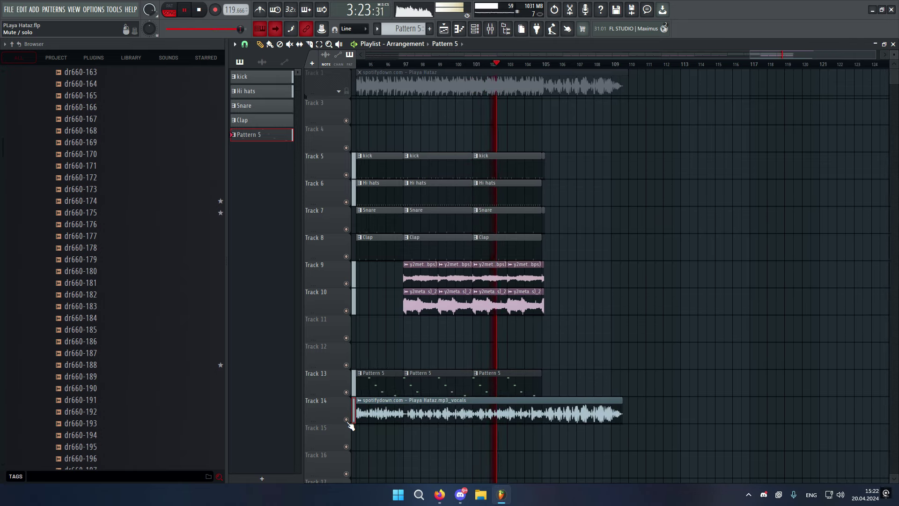
pyautogui.click(347, 419)
pyautogui.click(346, 420)
pyautogui.click(347, 420)
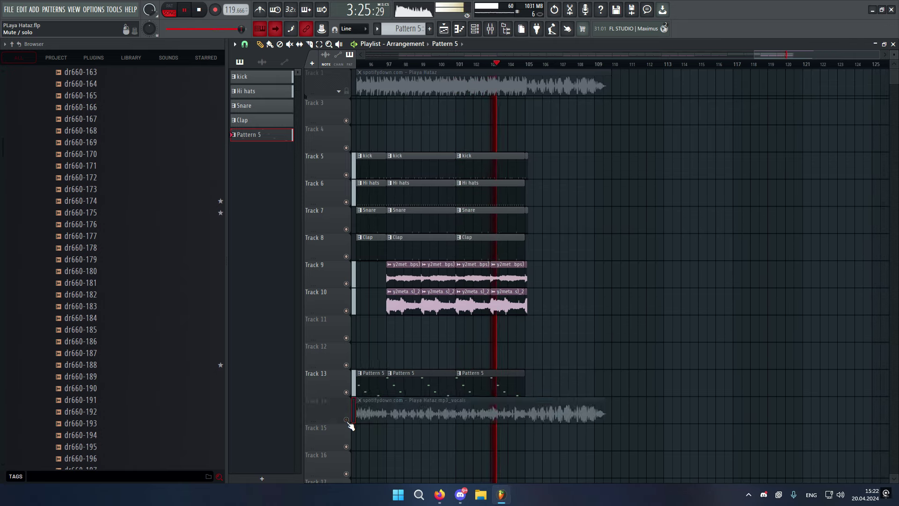
pyautogui.click(347, 420)
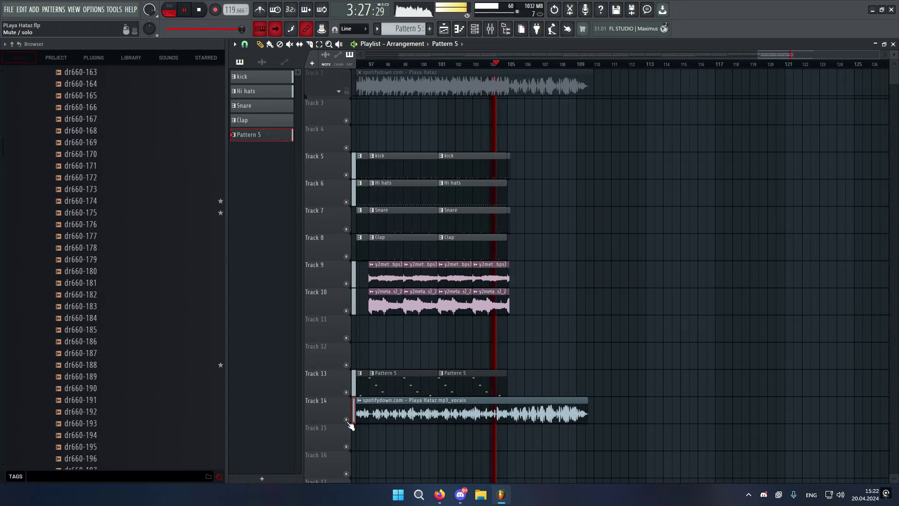